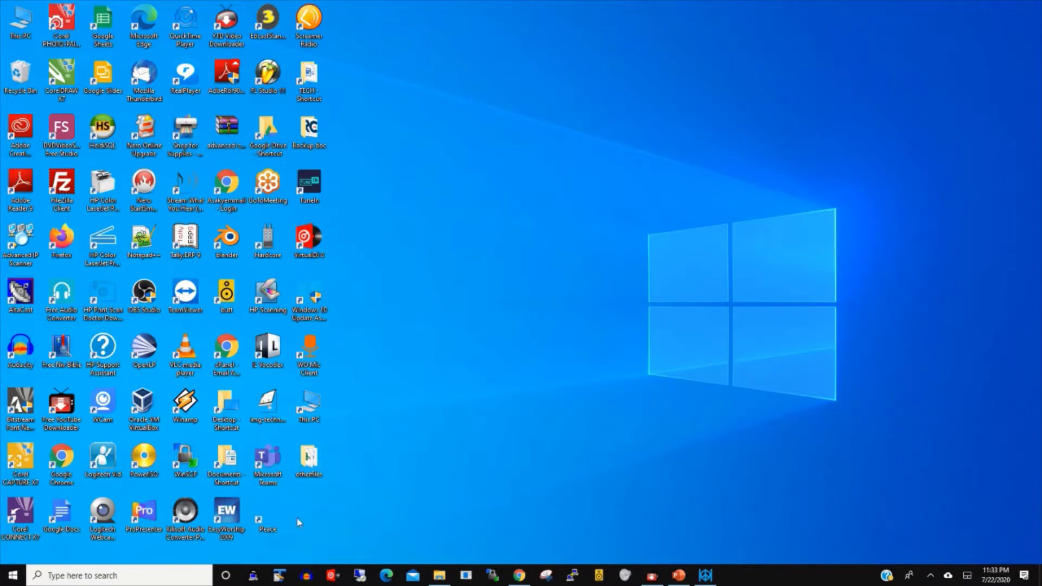
Step: Go from the Start menu to Settings > Accounts > Family & other users
click(10, 578)
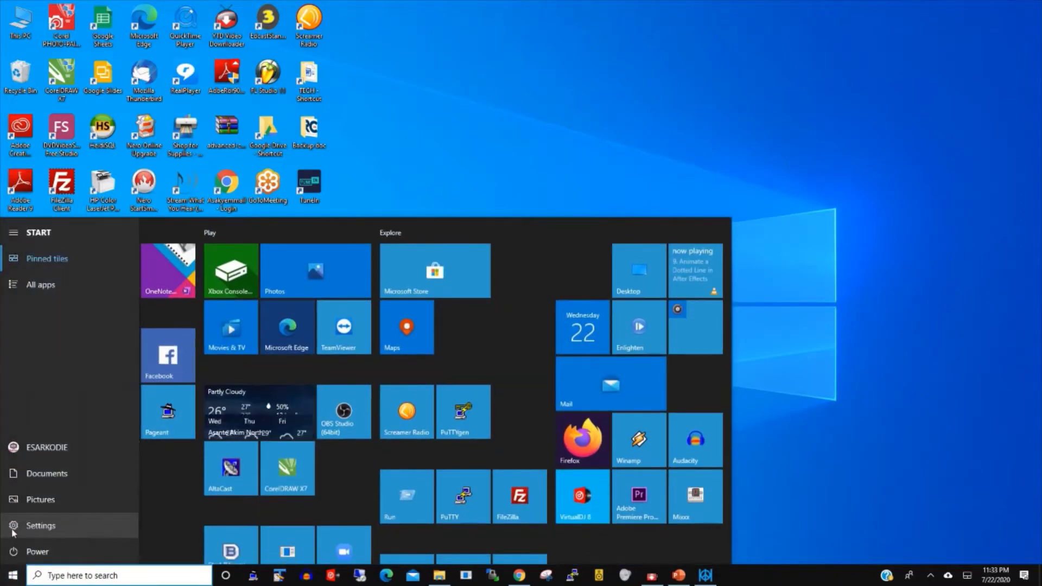
click(13, 529)
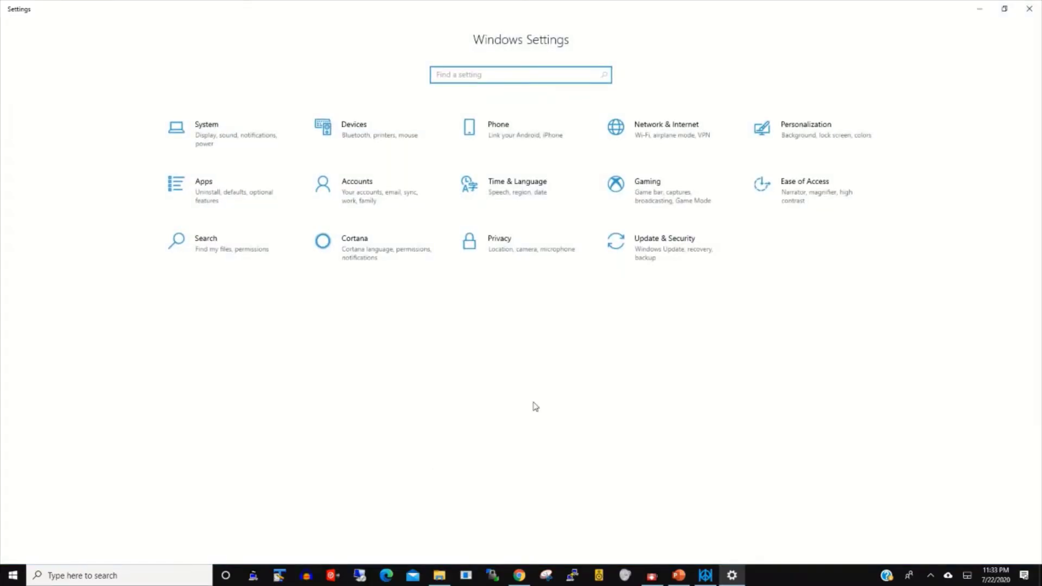
click(367, 194)
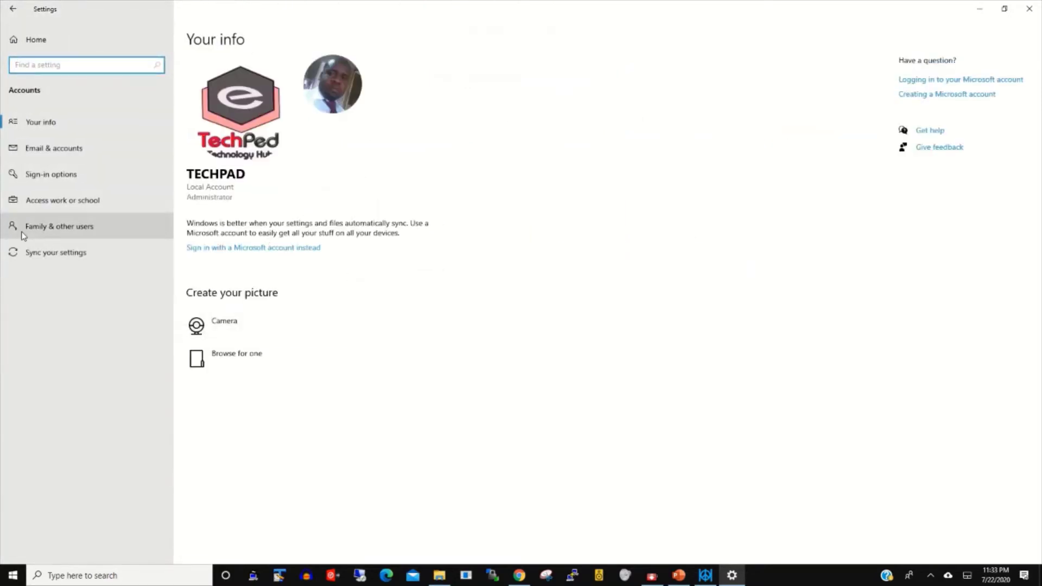
click(81, 228)
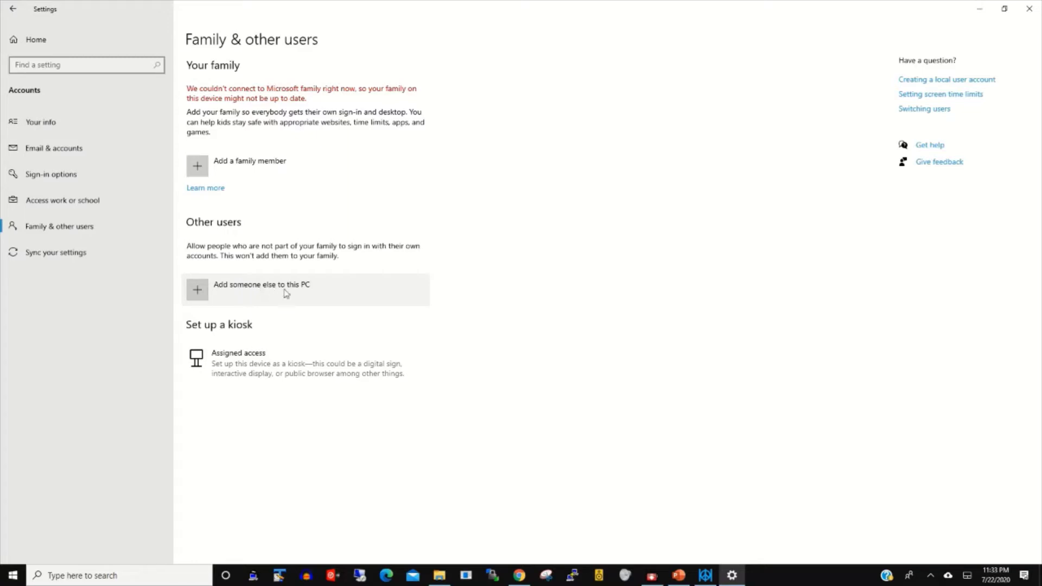
Step: Choose to add someone else without sign-in info or a Microsoft account
click(231, 285)
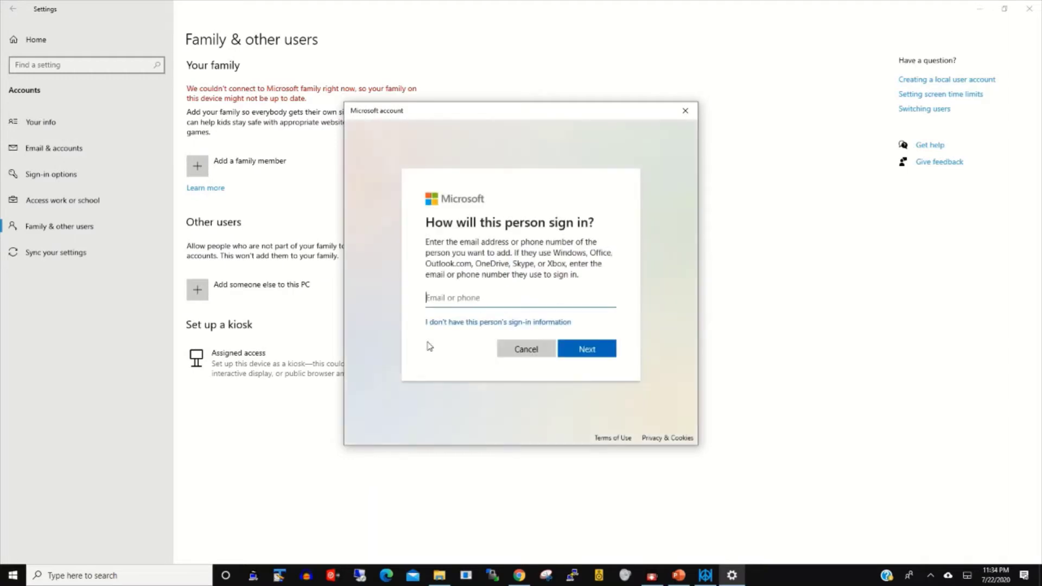
click(503, 302)
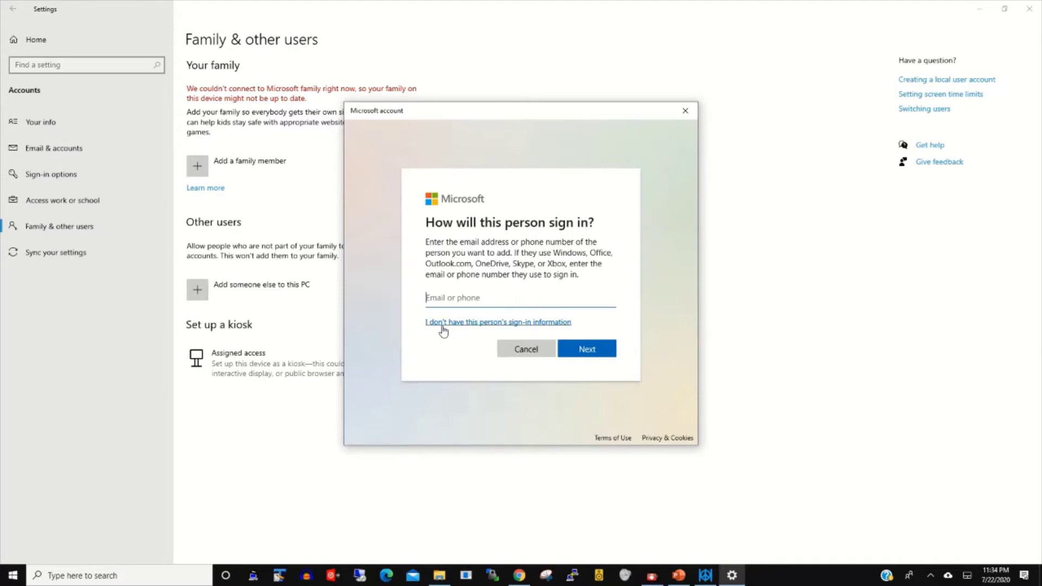
click(490, 323)
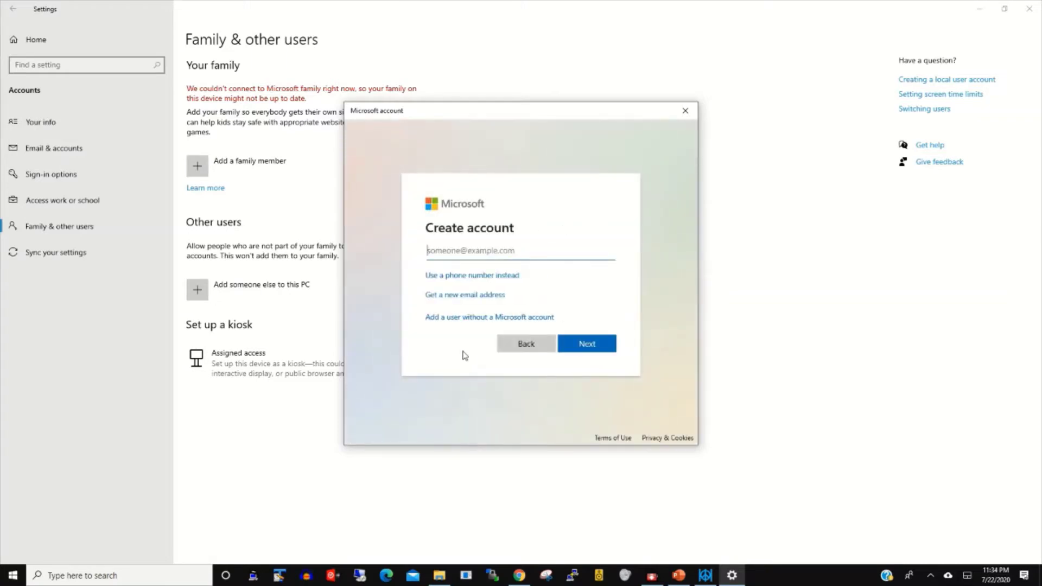
click(465, 320)
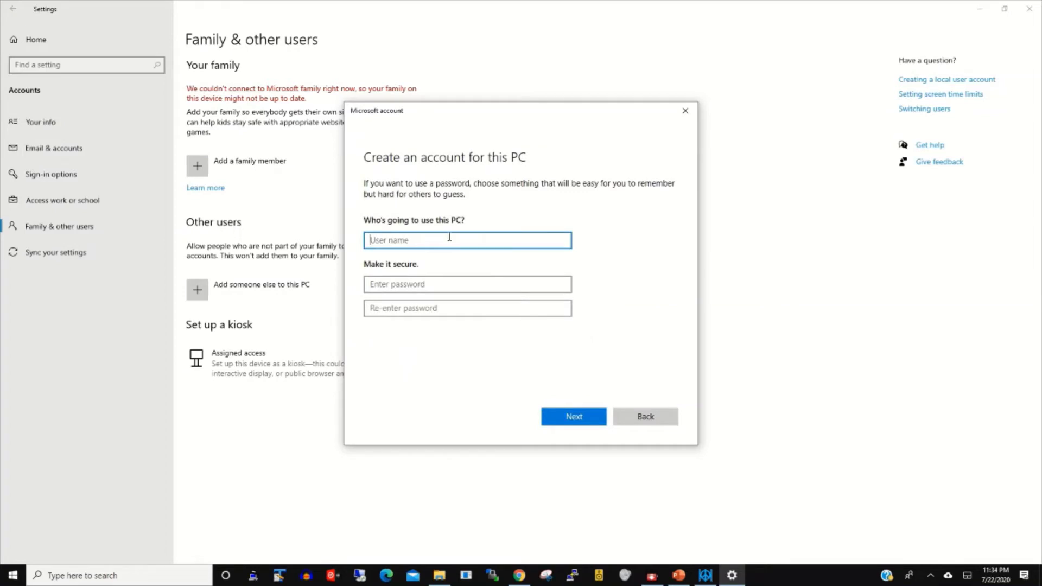
Step: Enter the user name Eddy, then type a password and a confirmation password
text(Eddd)
key(BackSpace)
click(402, 283)
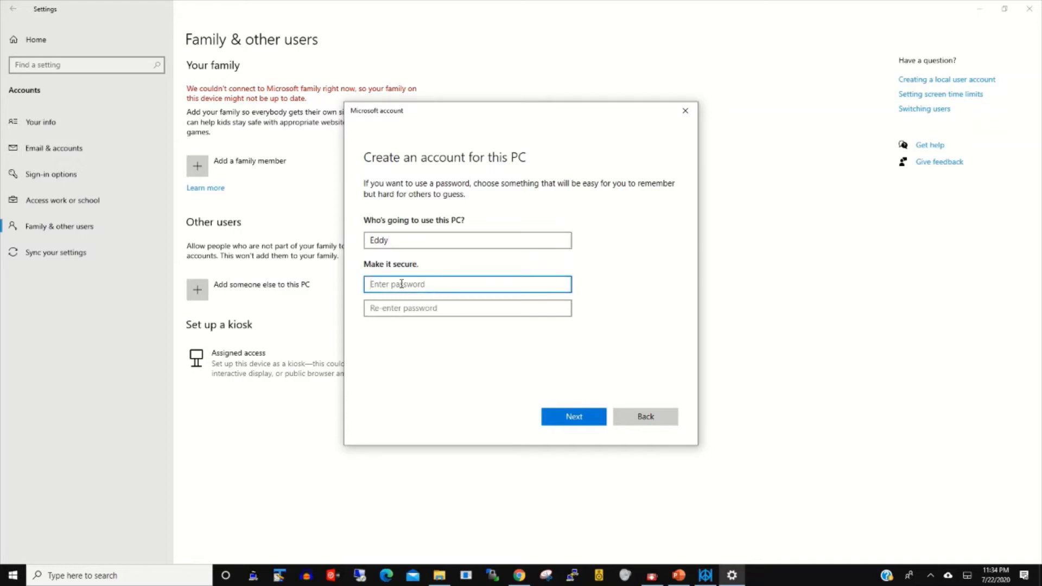
text(12)
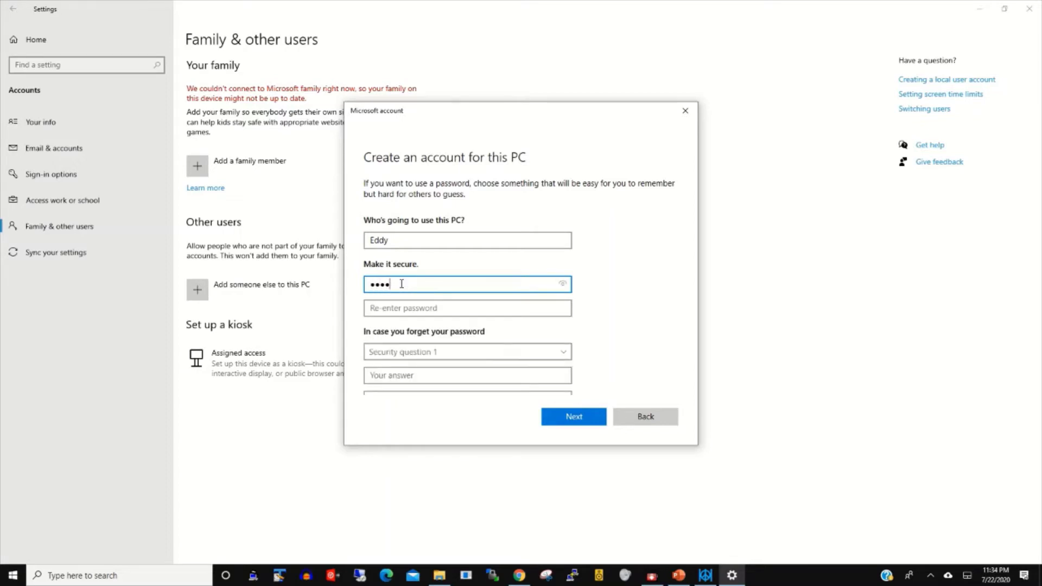
key(BackSpace)
key(BackSpace)
key(BackSpace)
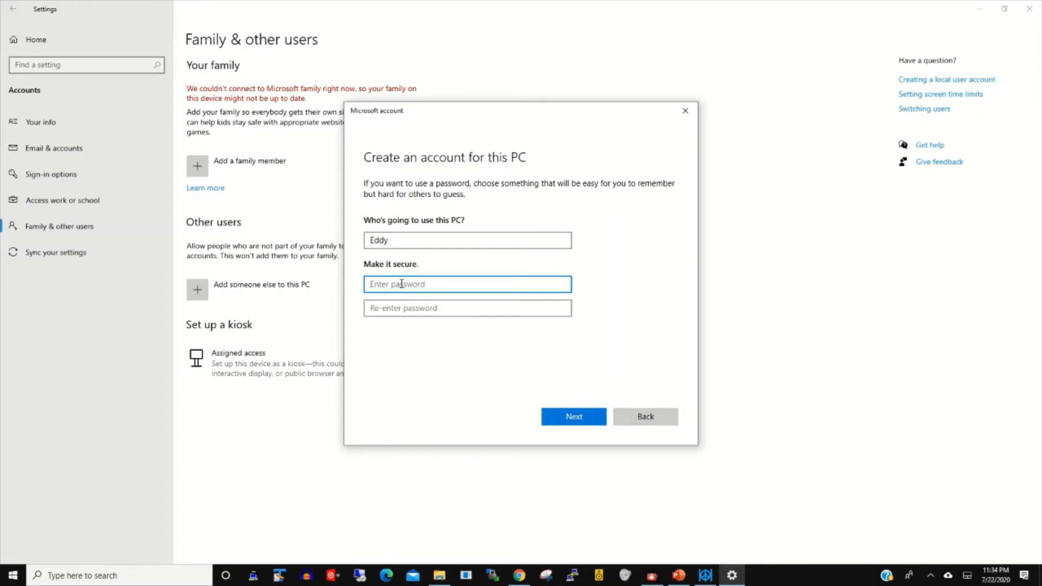
text(12)
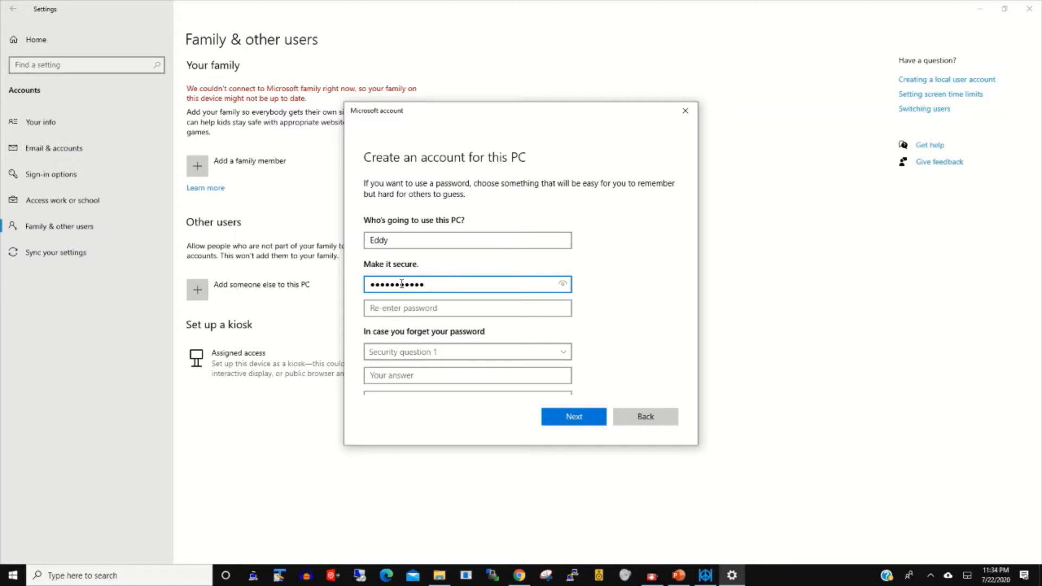
key(Tab)
text(1234)
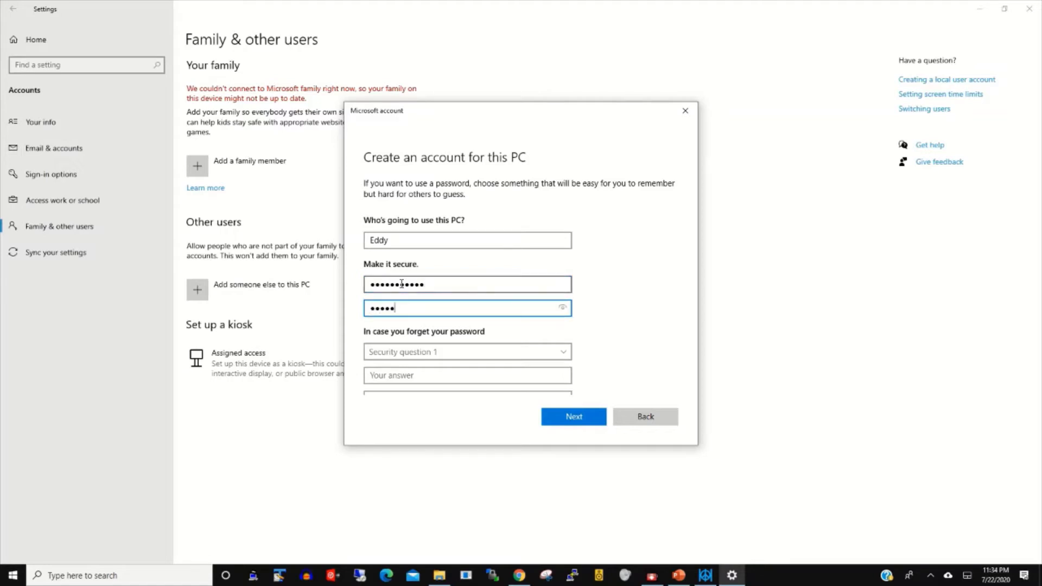
text(567890)
click(437, 353)
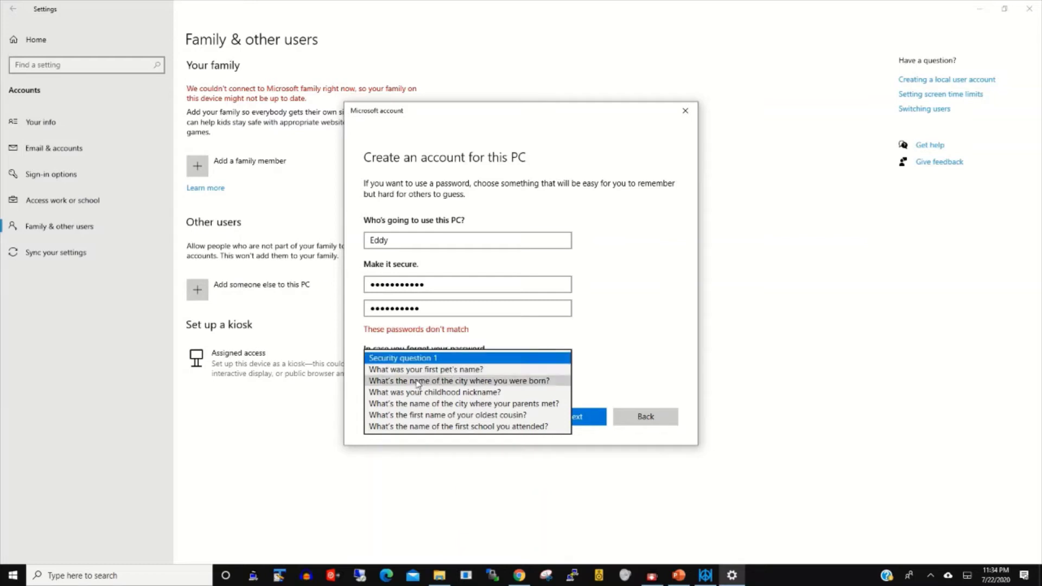
Step: Answer 'What was your childhood nickname?' as security question 1 and submit the form
click(462, 392)
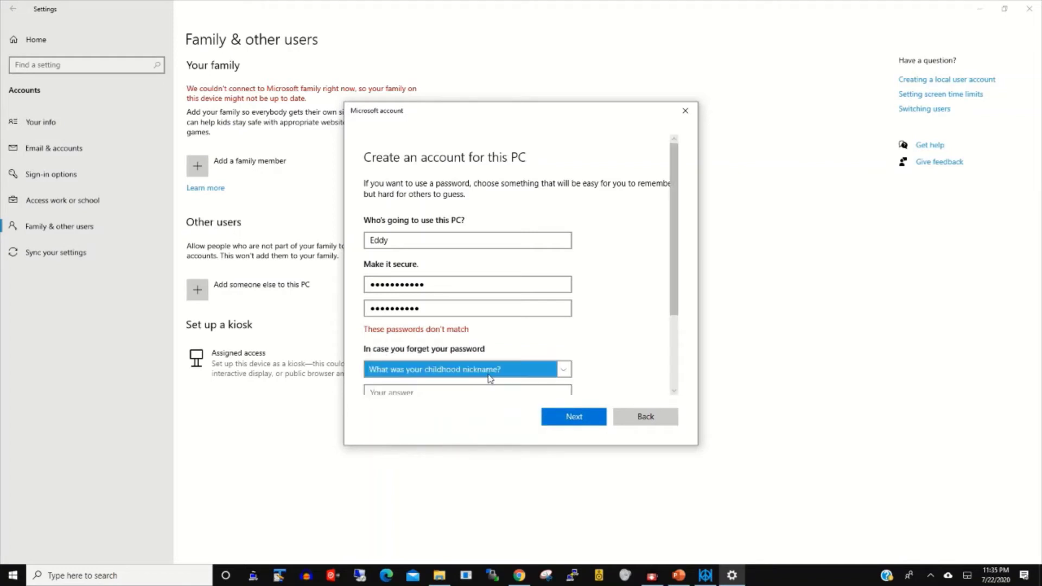
click(443, 389)
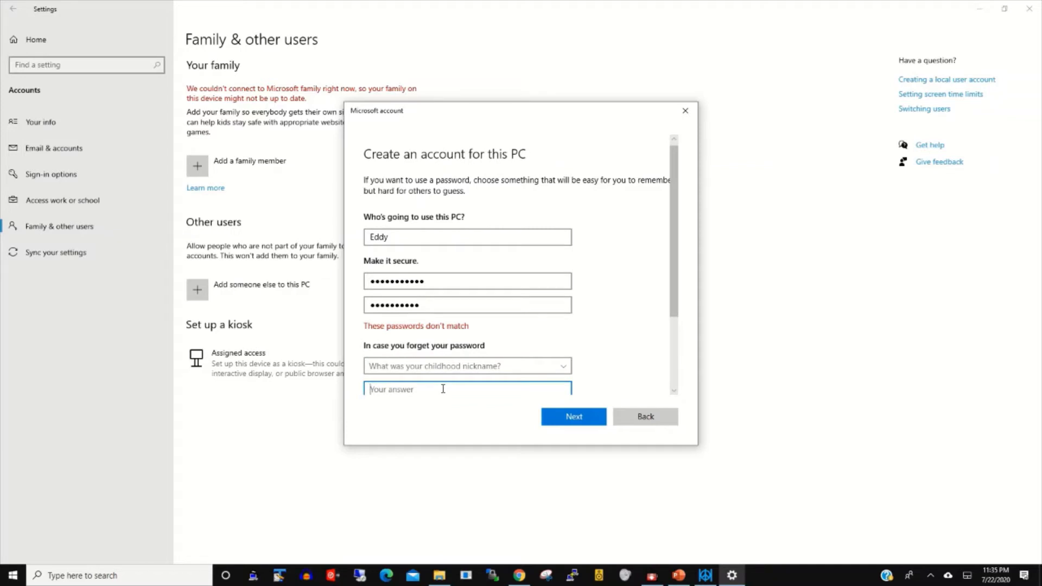
text(dd)
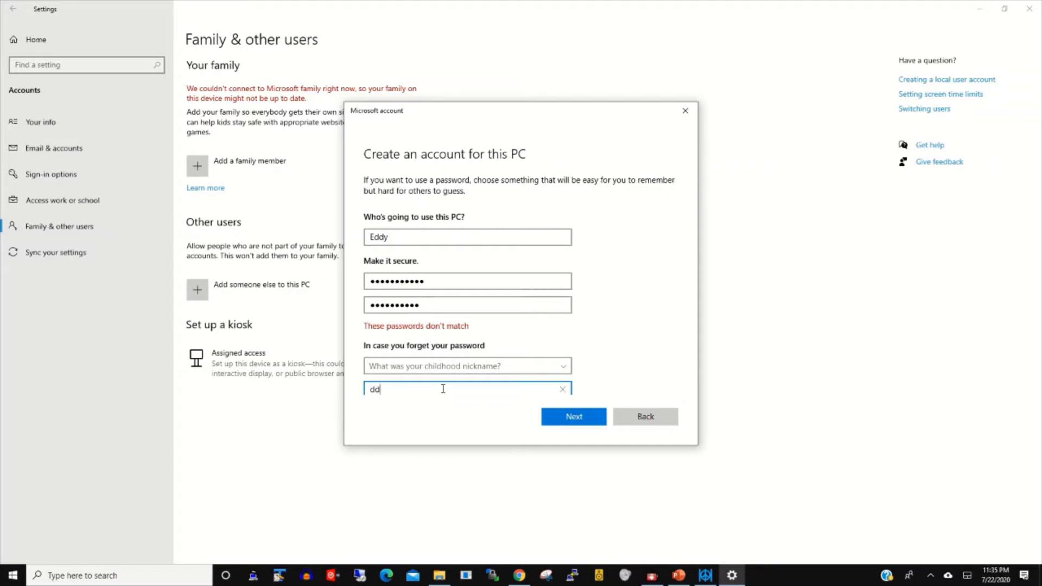
key(BackSpace)
key(BackSpace)
key(BackSpace)
text(edd2)
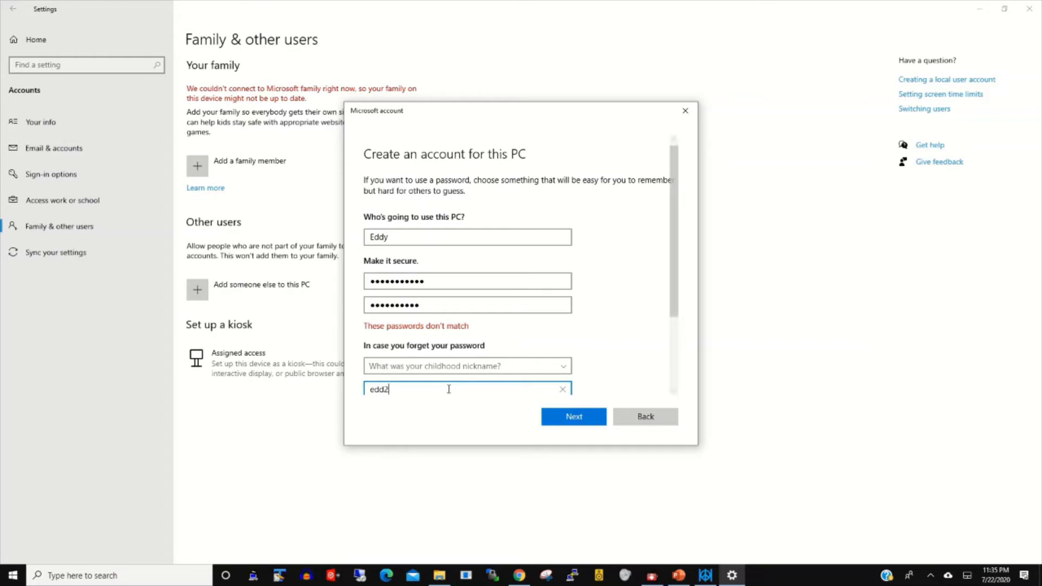
click(621, 417)
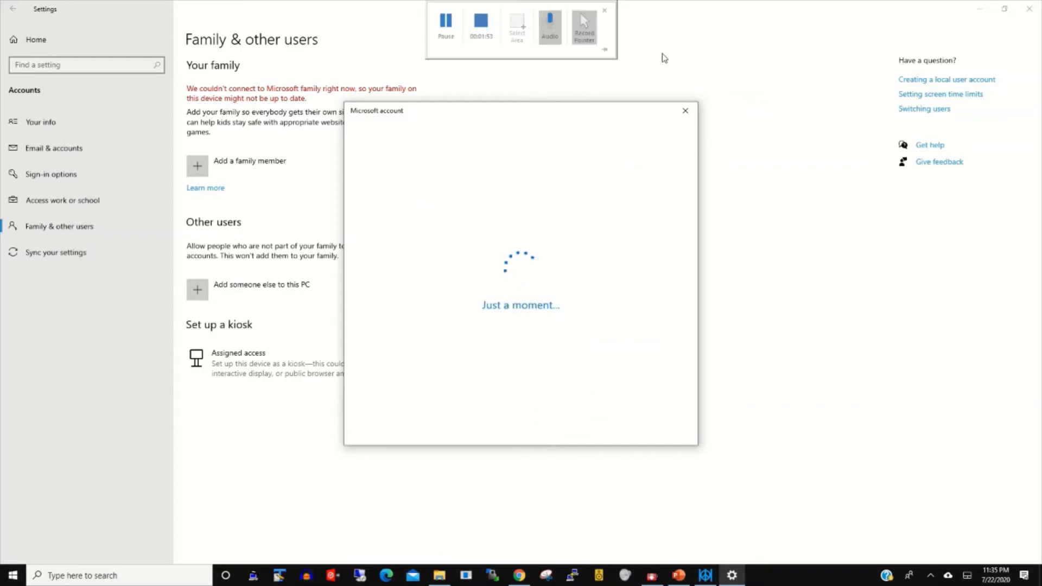
Step: Close the account dialog and Settings, then search for and open Control Panel
click(685, 110)
click(1031, 11)
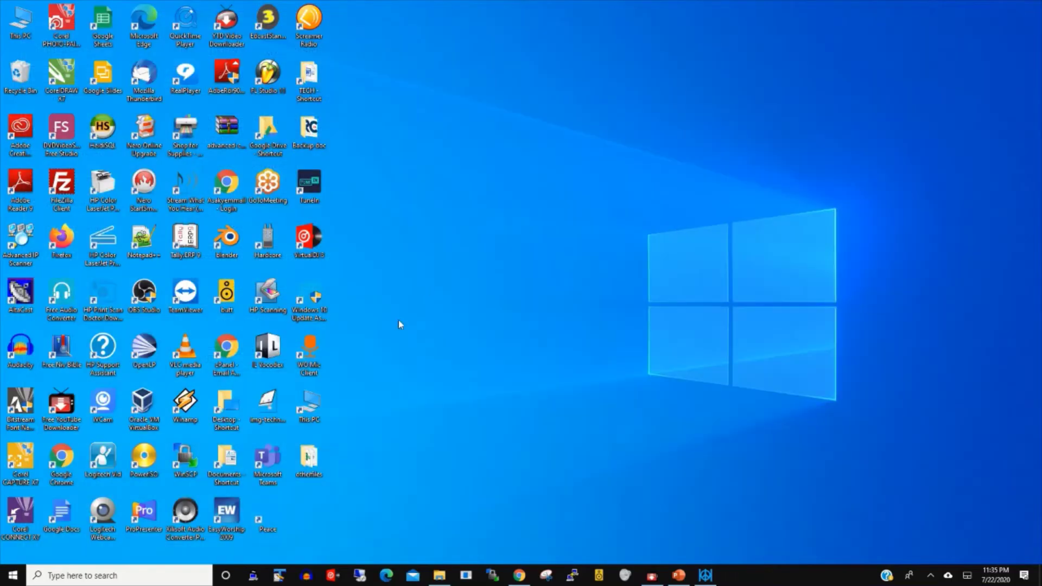
click(91, 574)
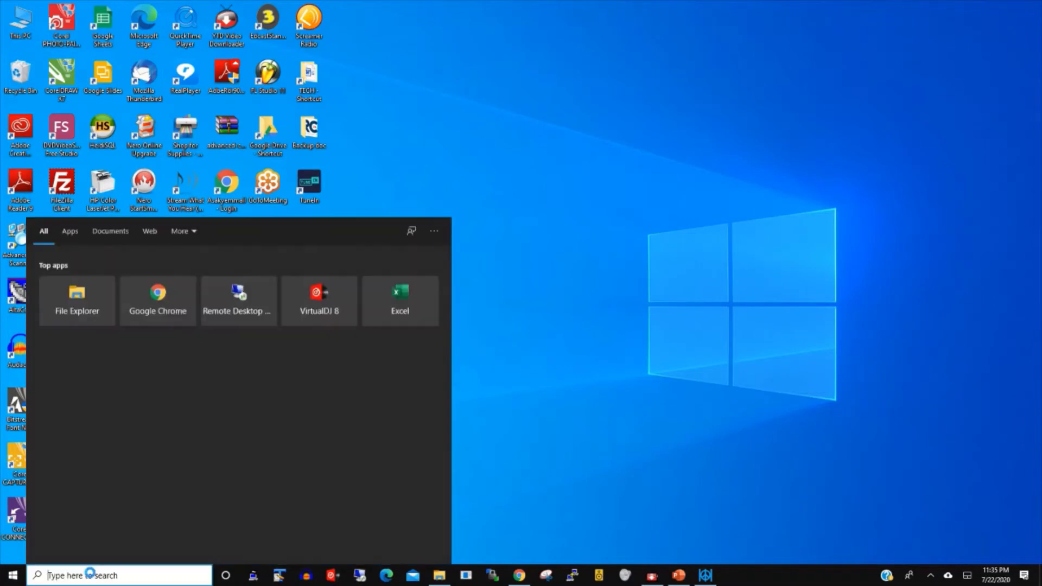
text(conto)
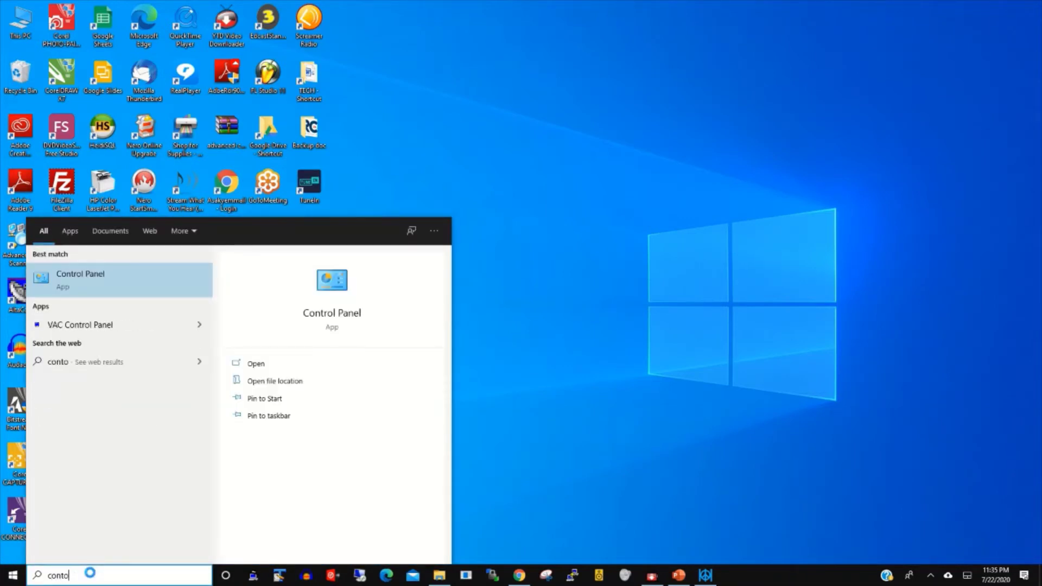
click(87, 280)
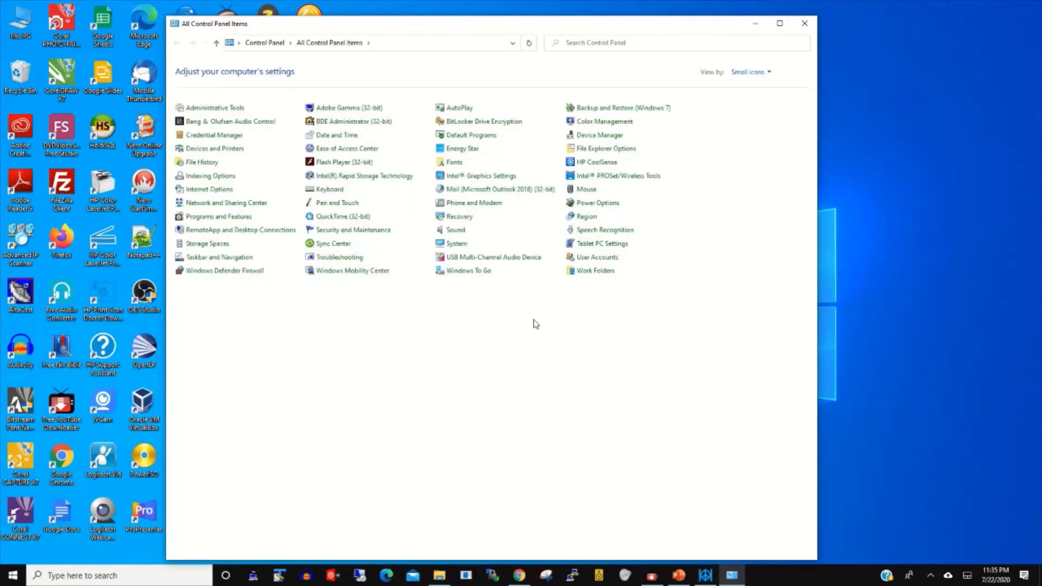
Step: View Manage Accounts under User Accounts, then choose Add a new user in PC settings
click(605, 256)
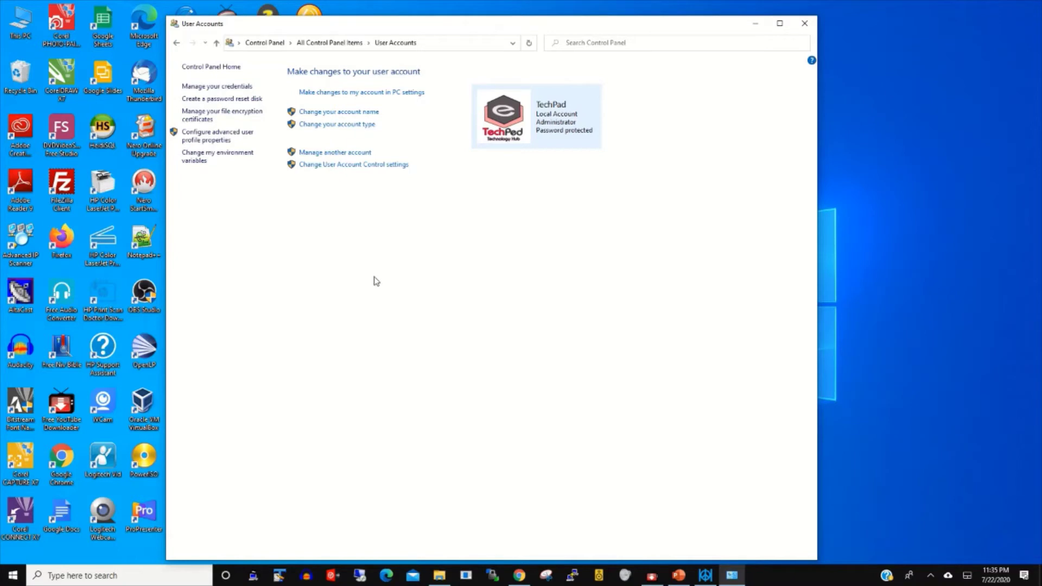
click(337, 153)
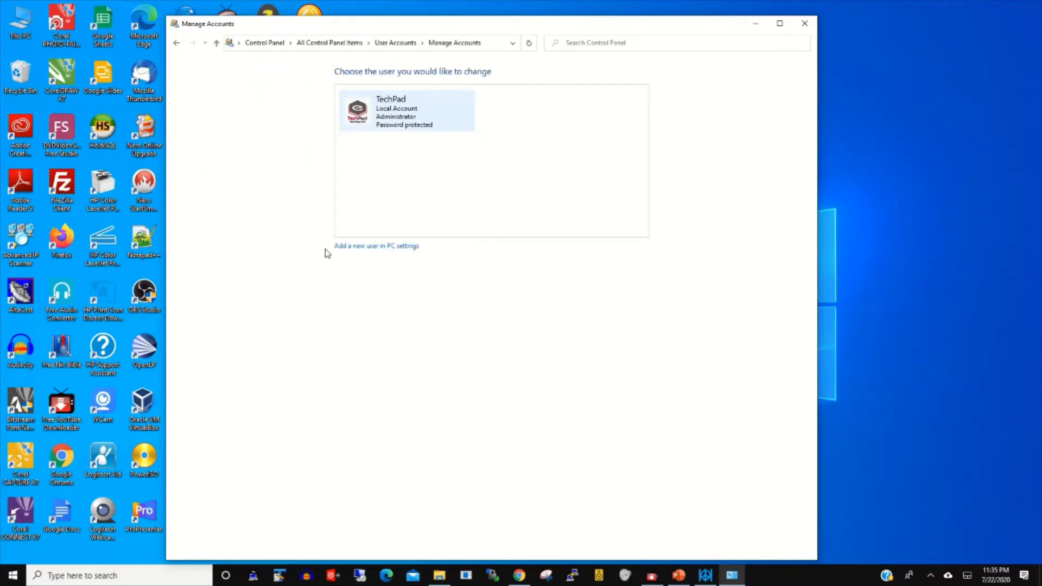
click(372, 252)
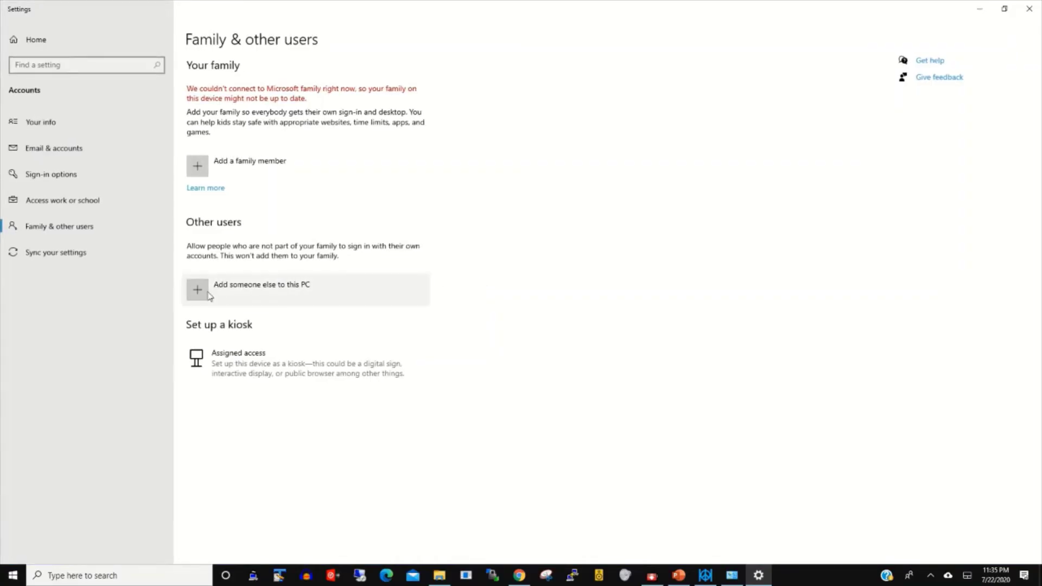
Step: Choose to add someone else without sign-in info or a Microsoft account again
click(202, 293)
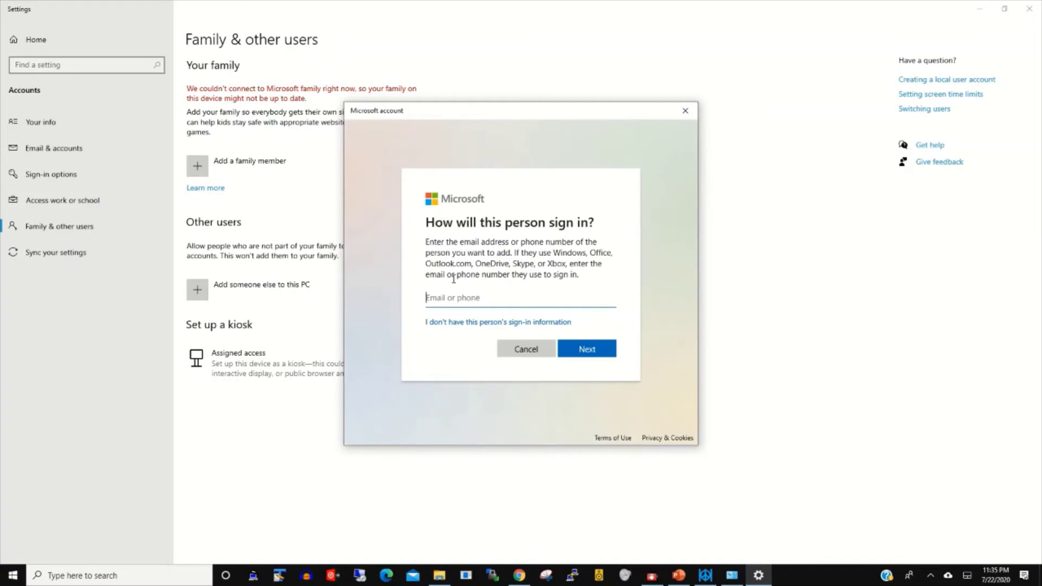
click(490, 325)
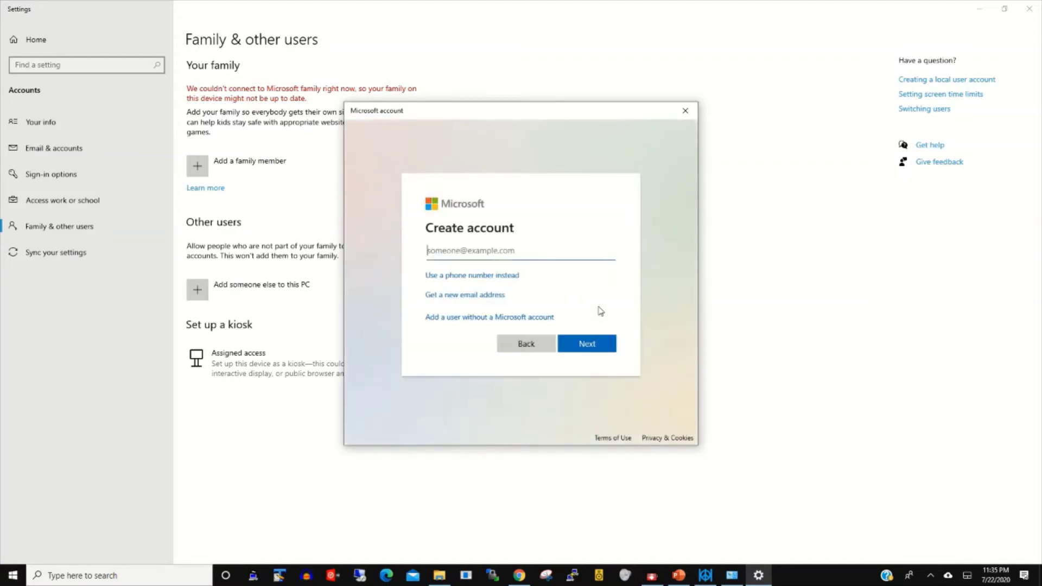
click(527, 315)
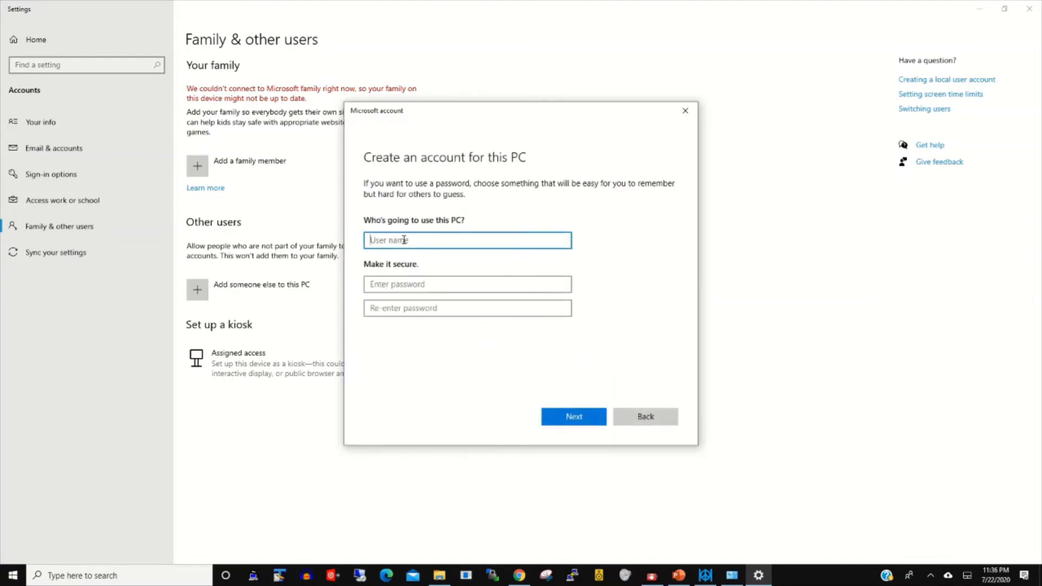
Step: Enter the user name Eddy, type a password, and retype it in the confirmation field
text(Eddy)
click(399, 286)
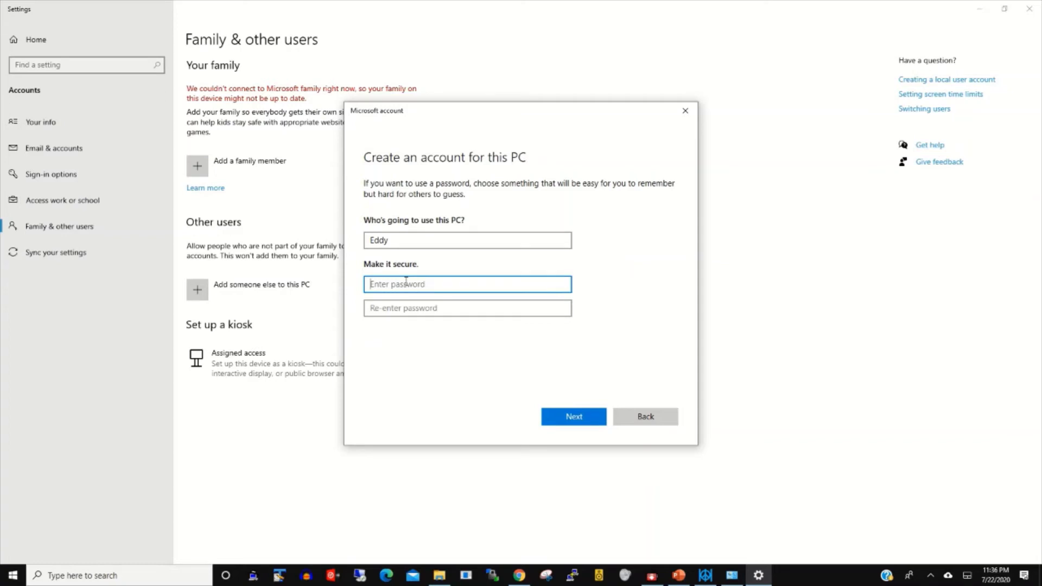
text(•••)
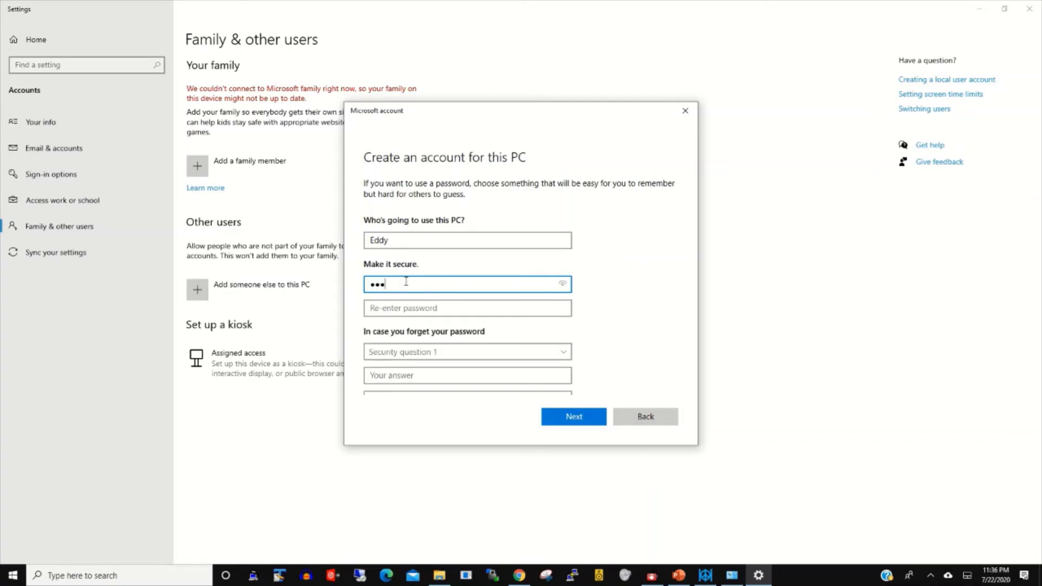
key(BackSpace)
text(••••••••••)
key(Tab)
text(•)
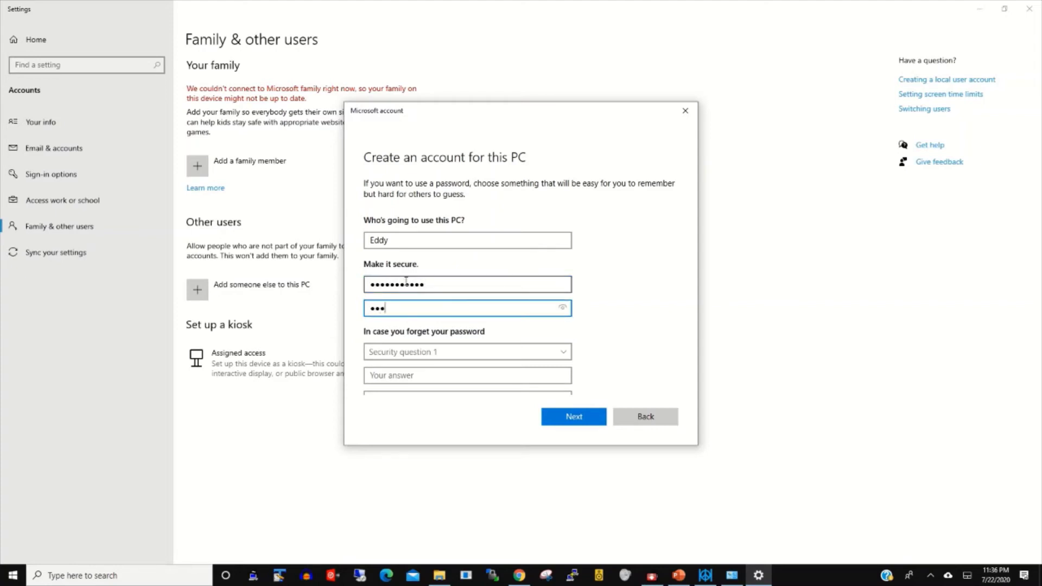
text(••••••••••)
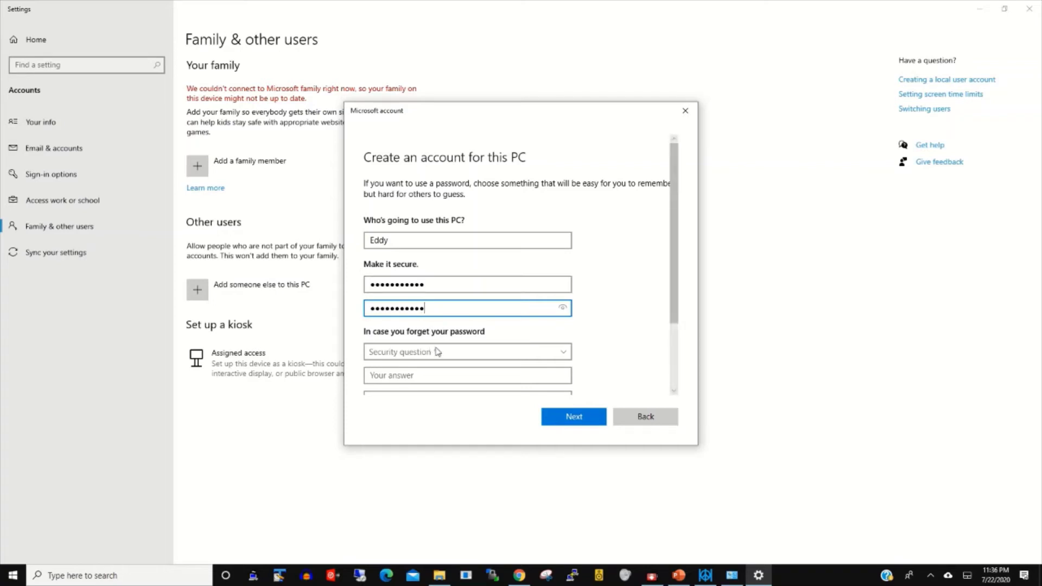
Step: Set security question 1 to 'What was your childhood nickname?' and type its answer
scroll(671, 298, down, 1)
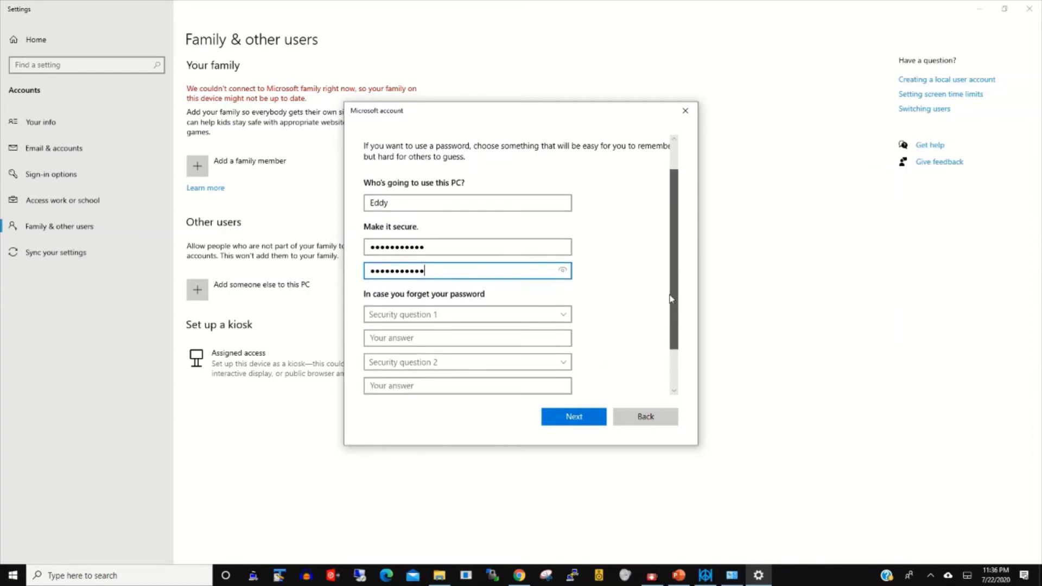
drag(677, 295, 675, 342)
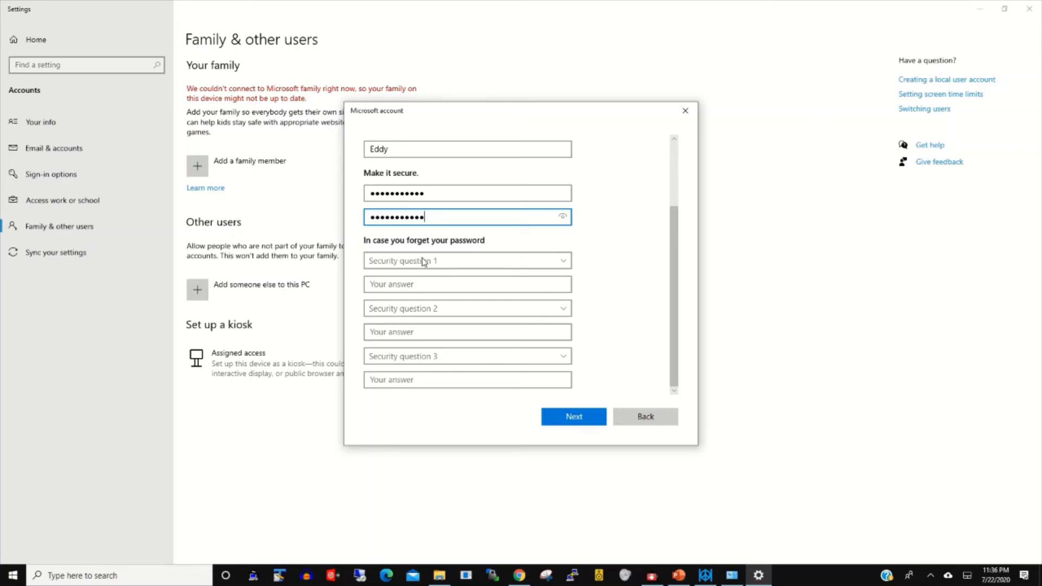
click(465, 266)
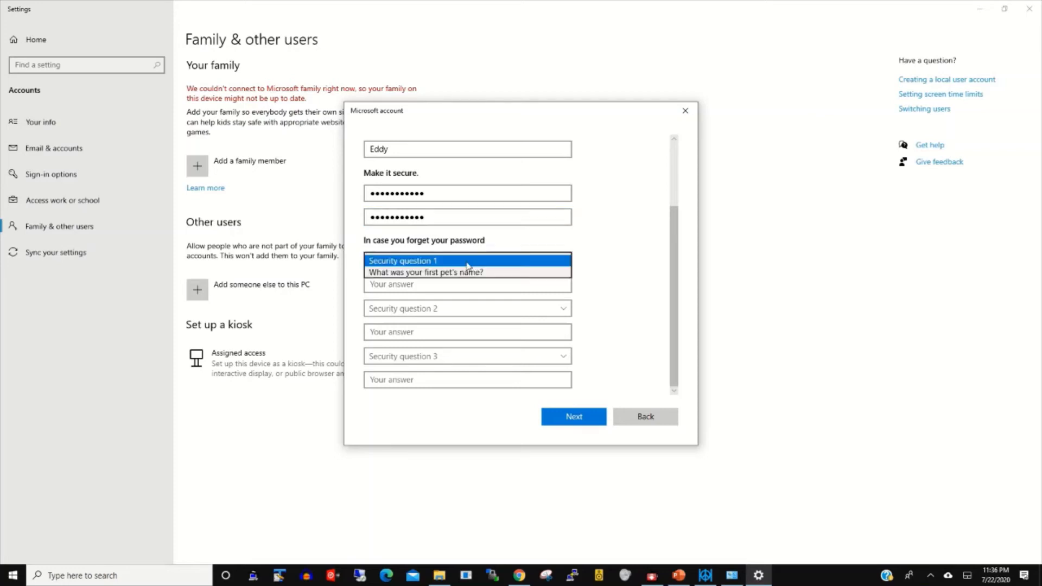
click(603, 269)
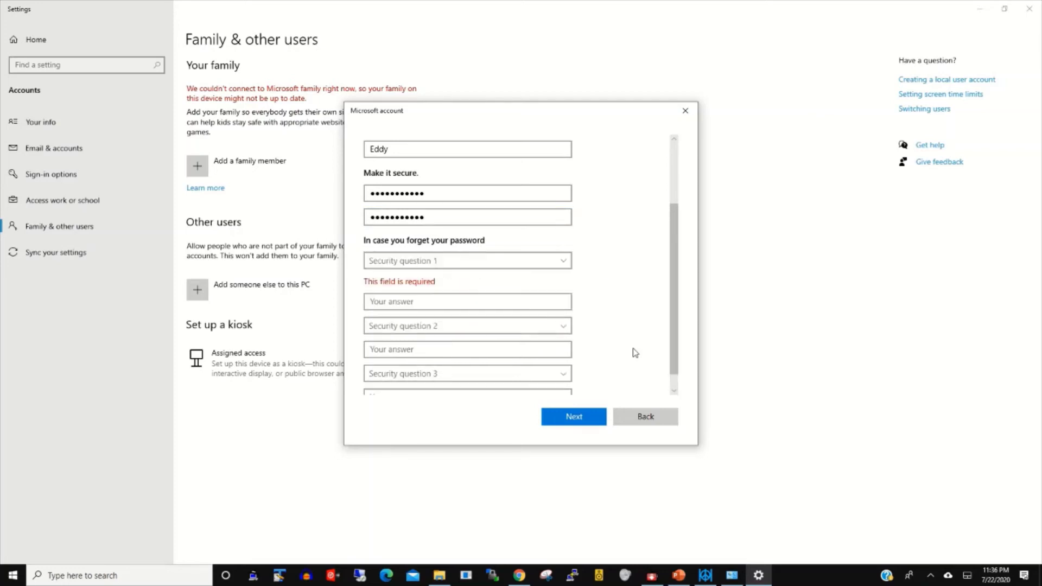
click(578, 421)
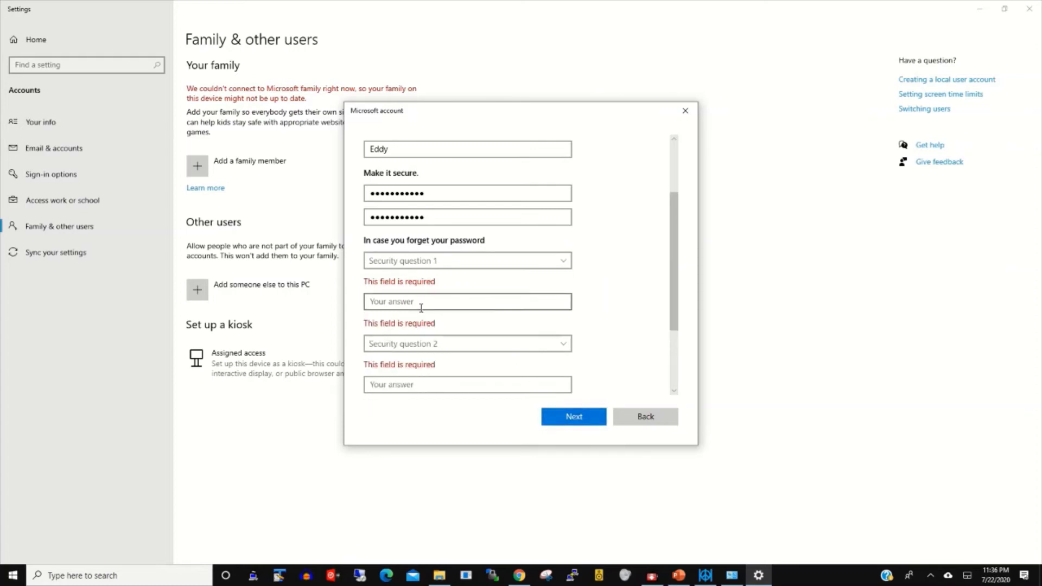
click(542, 265)
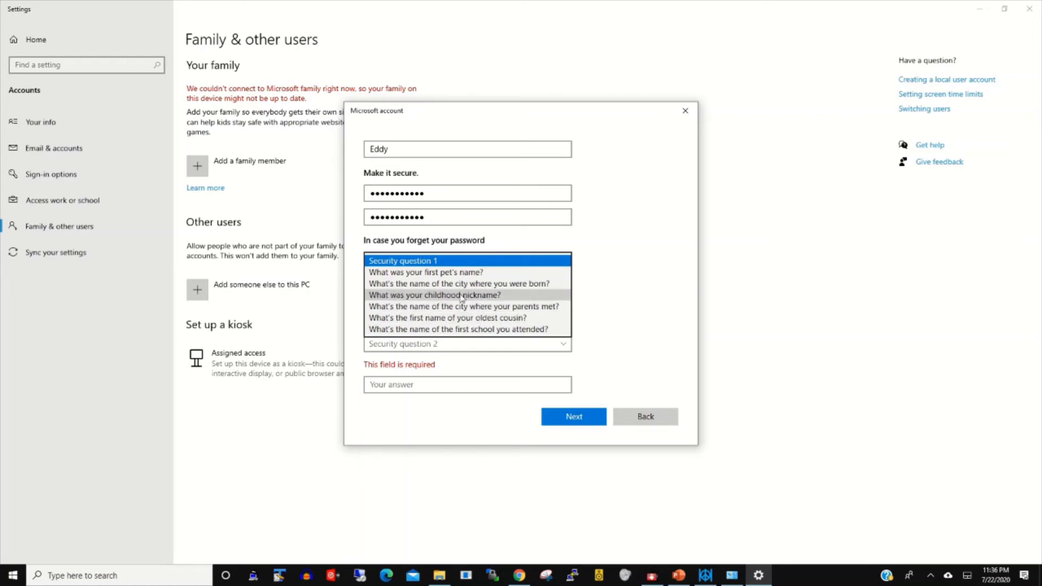
click(463, 296)
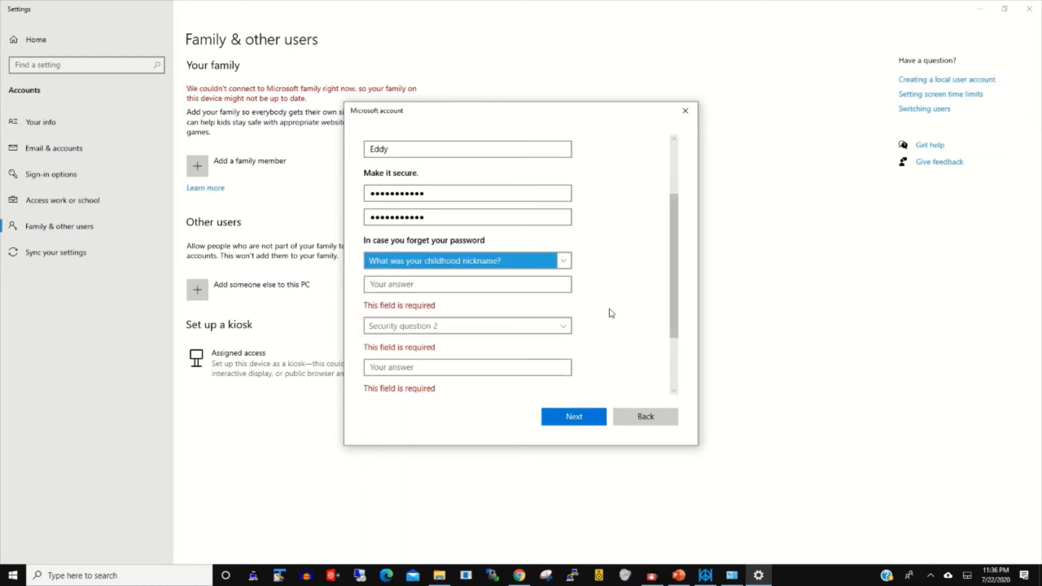
click(451, 282)
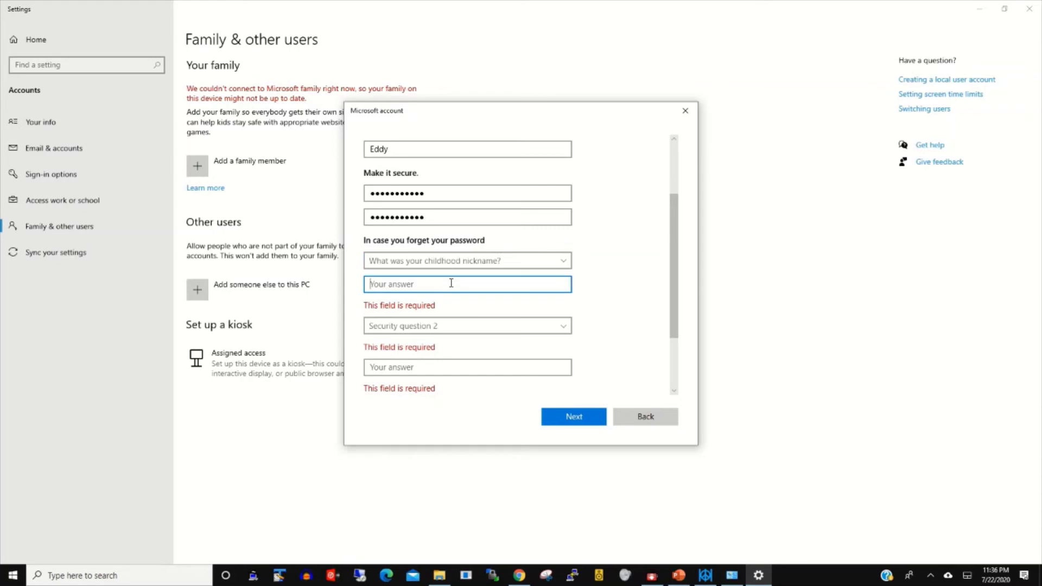
text(eddymondo)
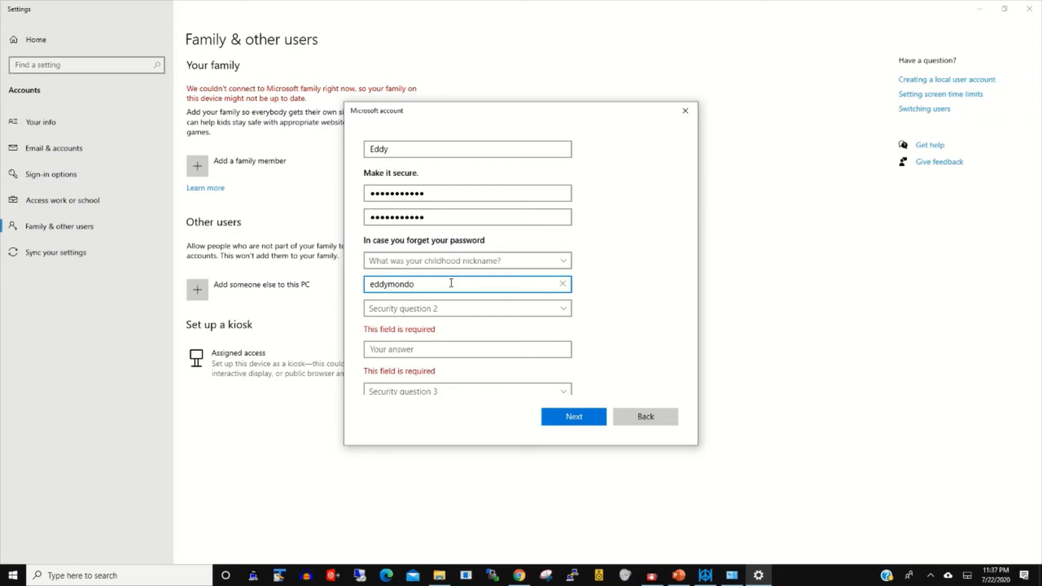
click(442, 309)
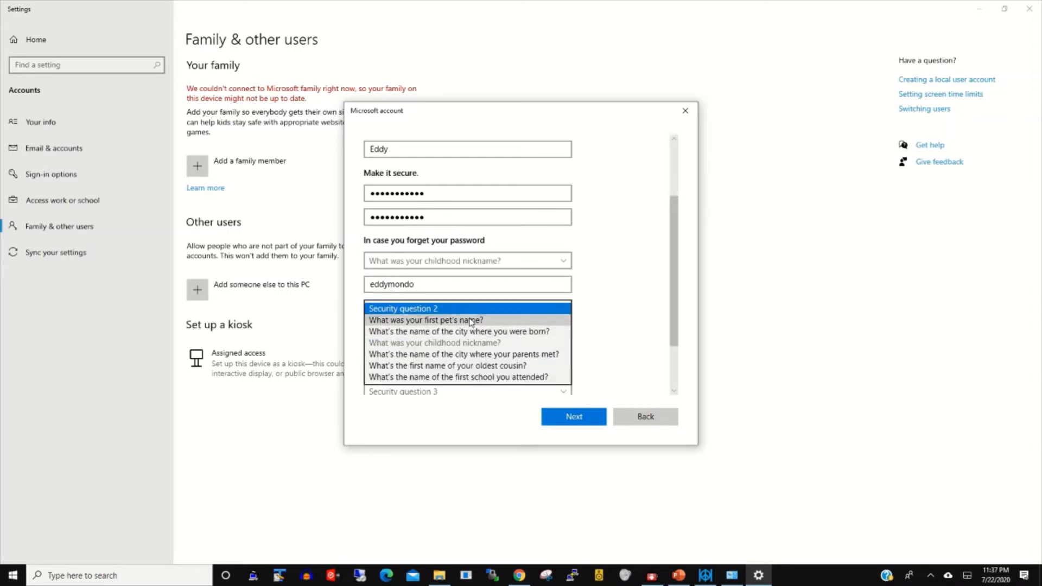
Step: Set security question 2 to the first pet's name and type its answer
click(439, 320)
click(434, 329)
text(e)
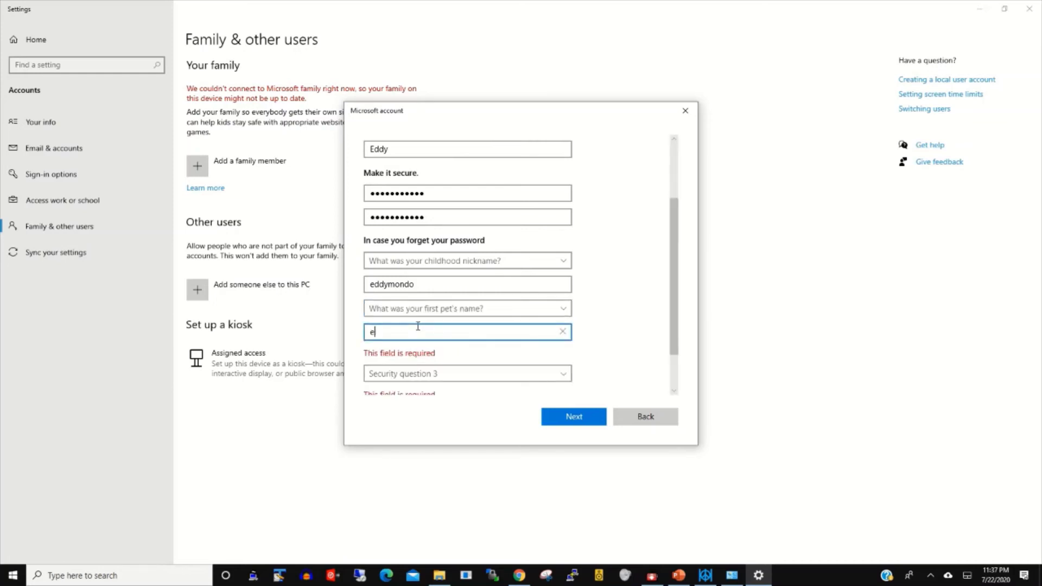
key(BackSpace)
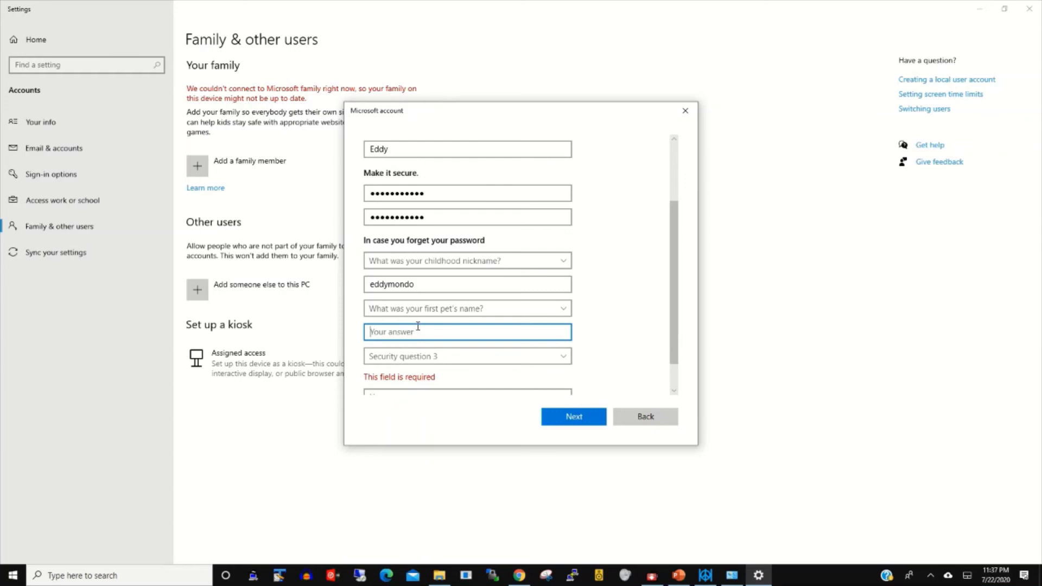
text(sun)
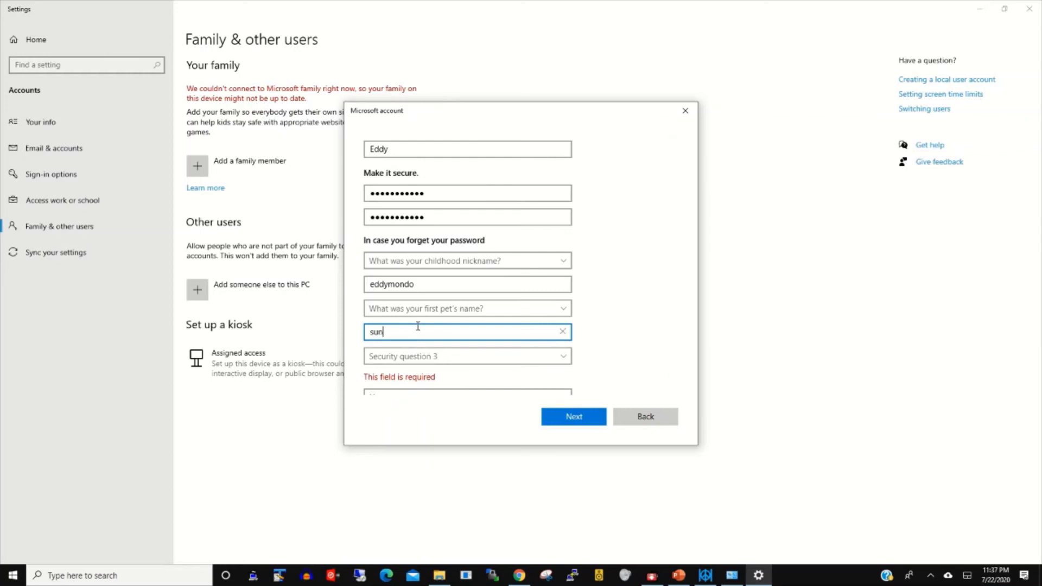
Step: Set security question 3 to where your parents met, answer it, and submit the account
click(457, 356)
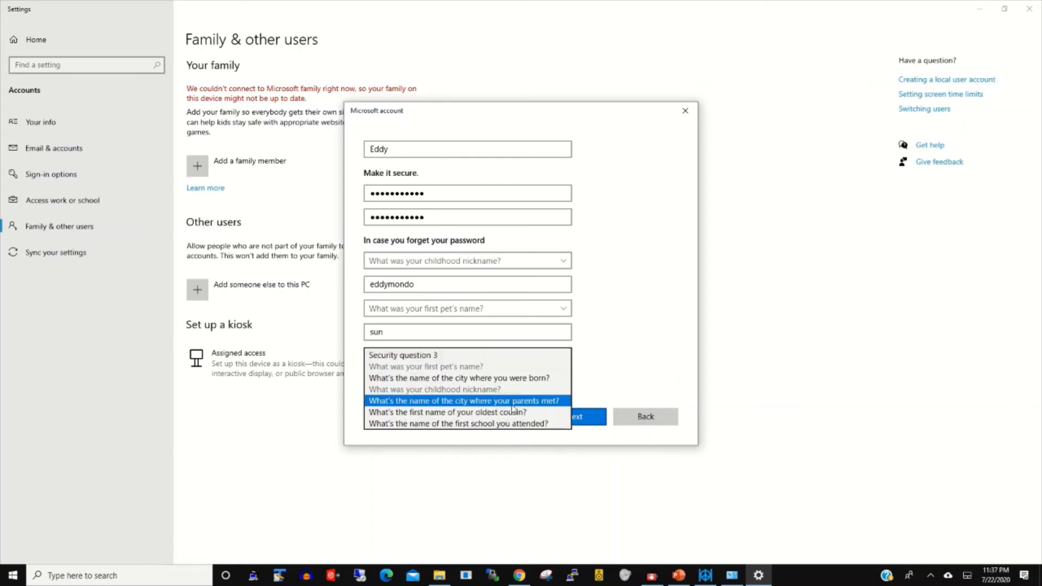
click(530, 402)
click(455, 376)
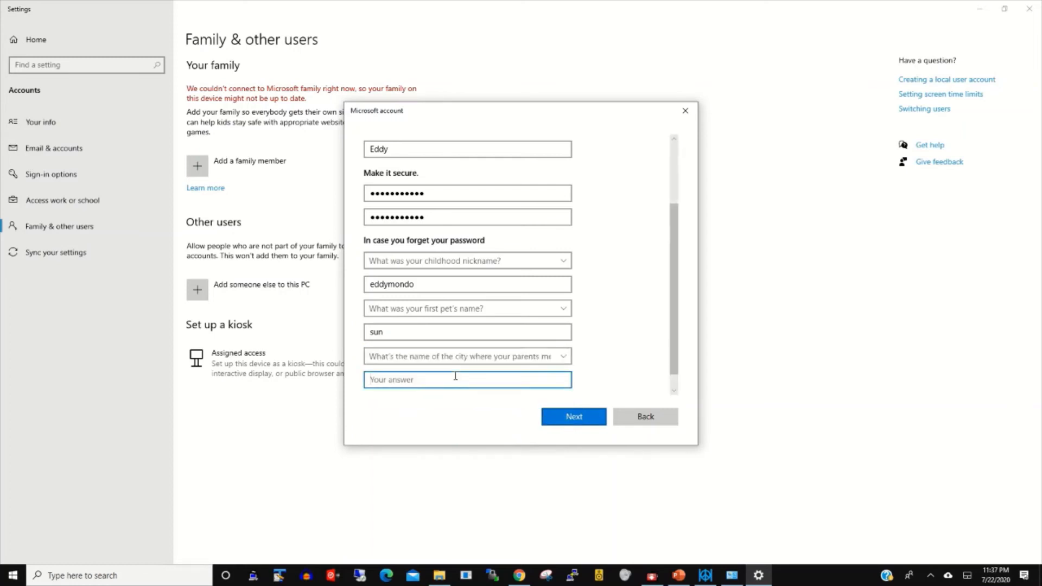
text(us)
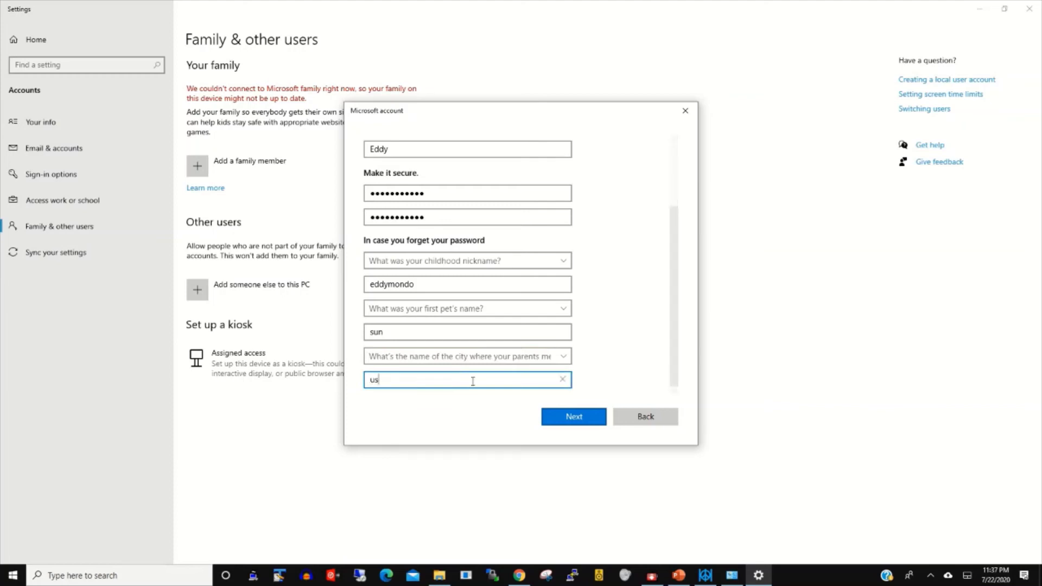
click(568, 425)
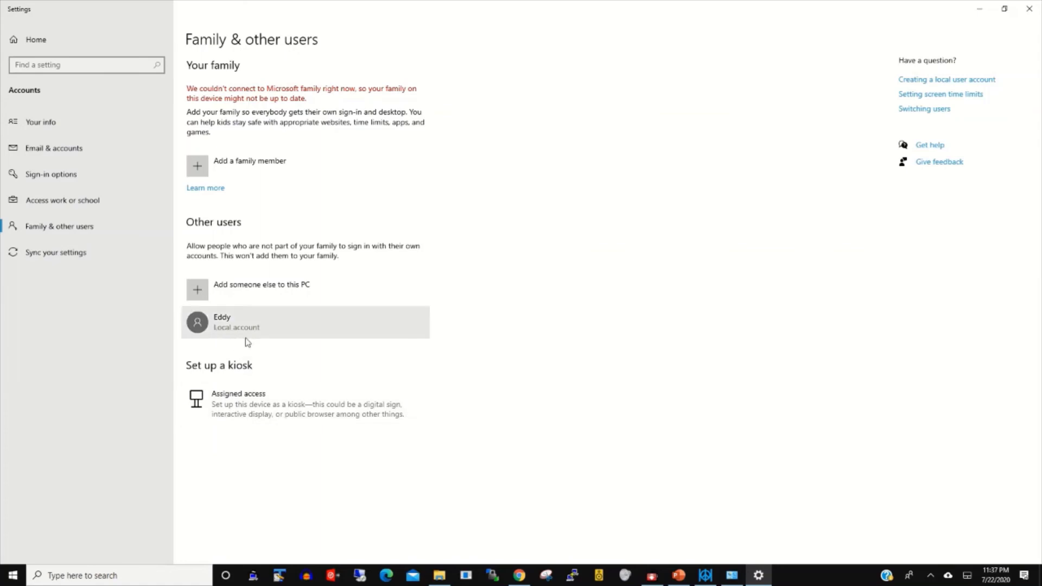
Step: Close Settings with Eddy still listed as a local account under Other users
click(1031, 8)
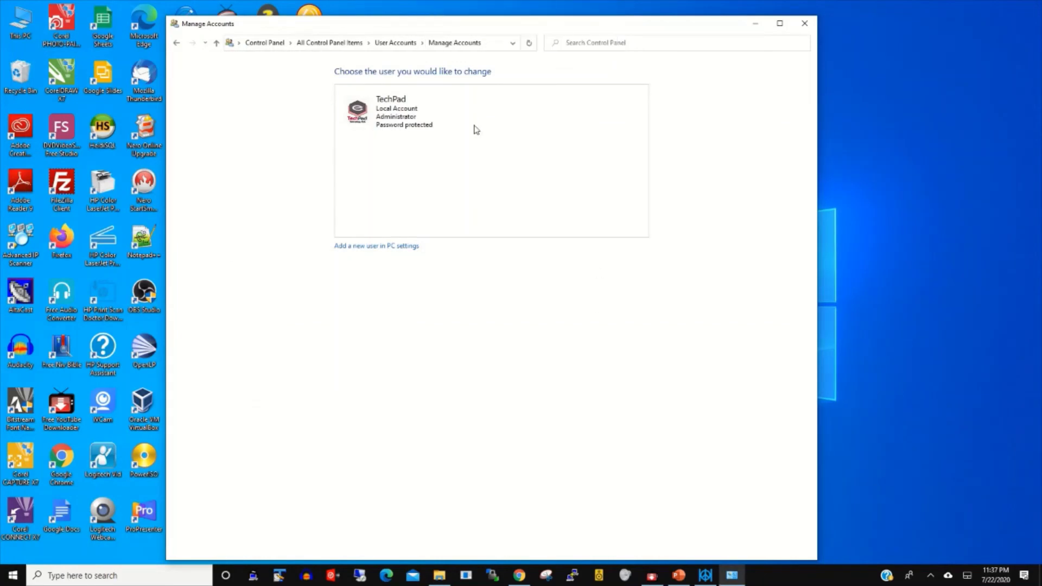
Step: Close the old Manage Accounts window and reopen Control Panel's User Accounts page via search
click(804, 23)
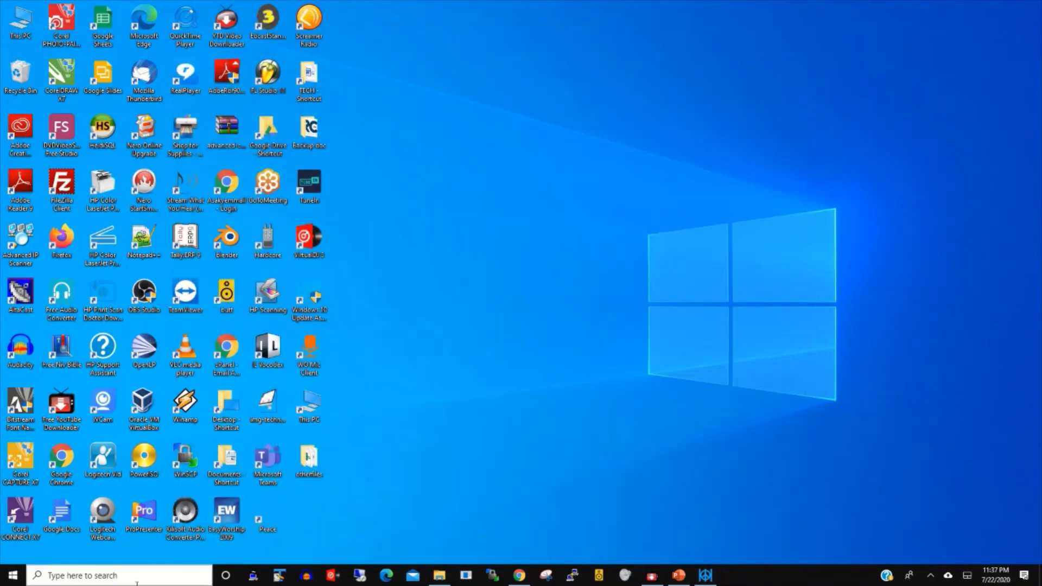
click(121, 577)
text(con)
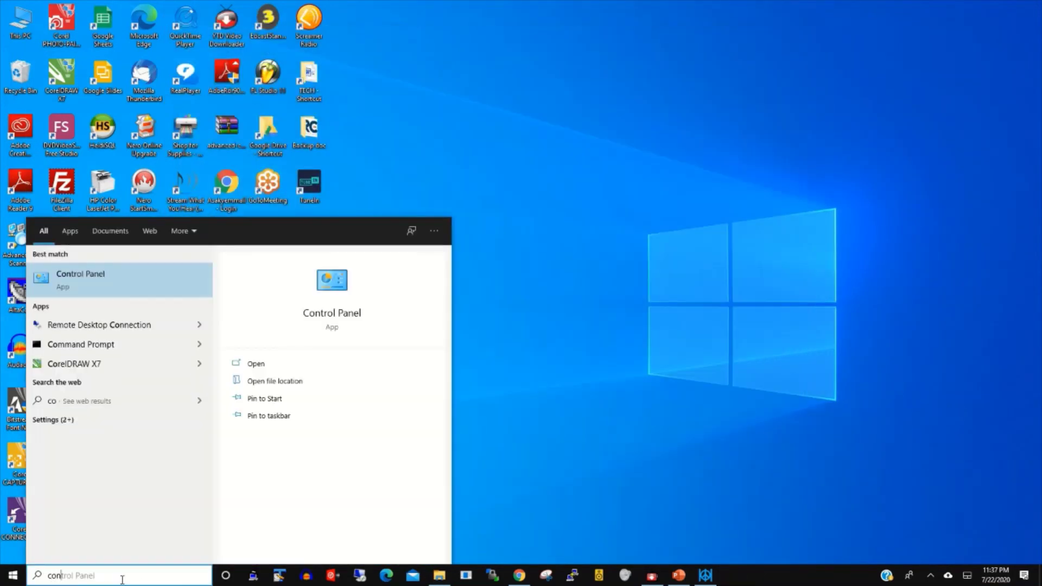
text(r)
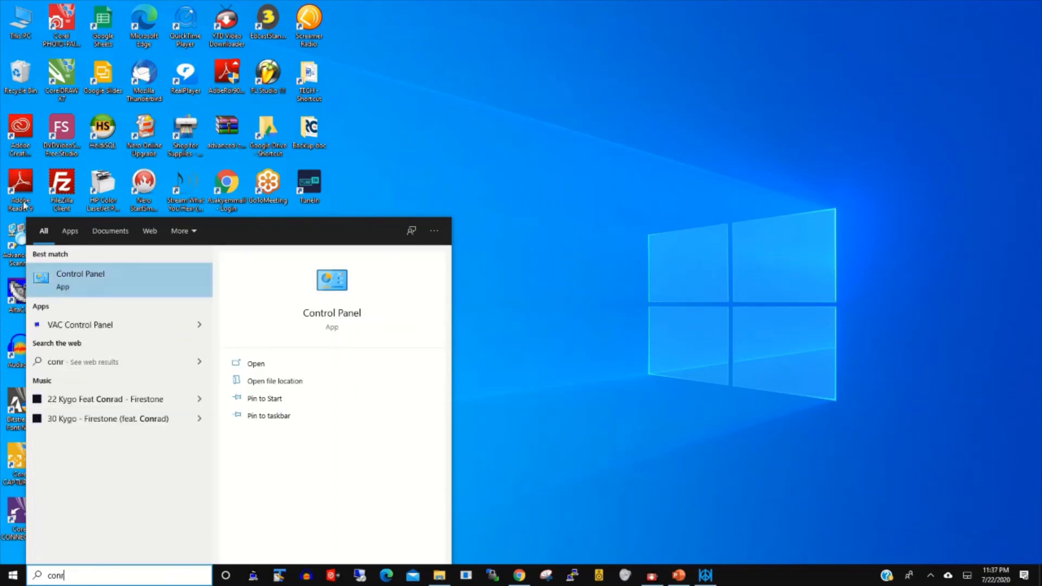
click(76, 276)
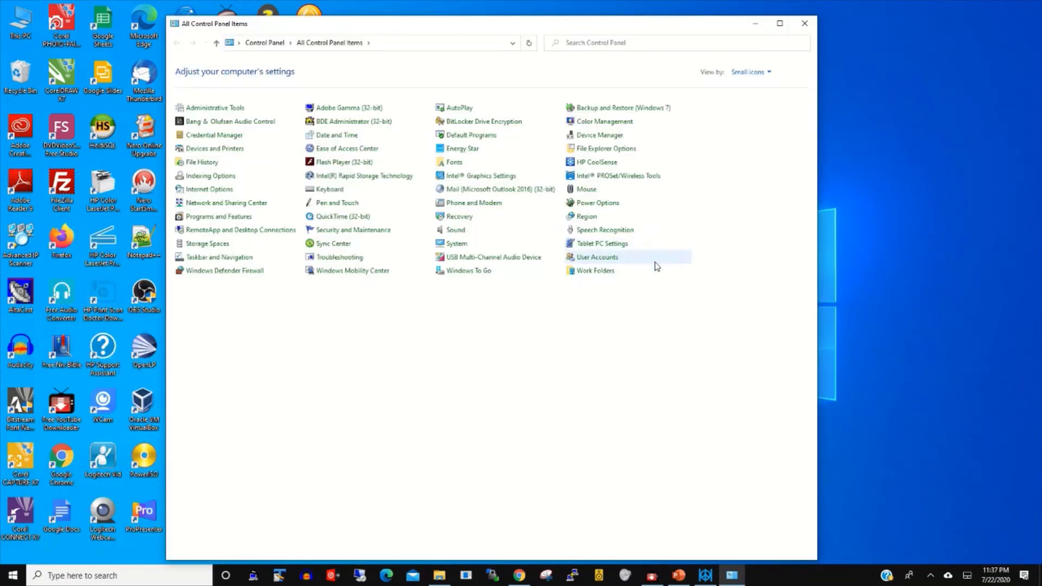
click(598, 256)
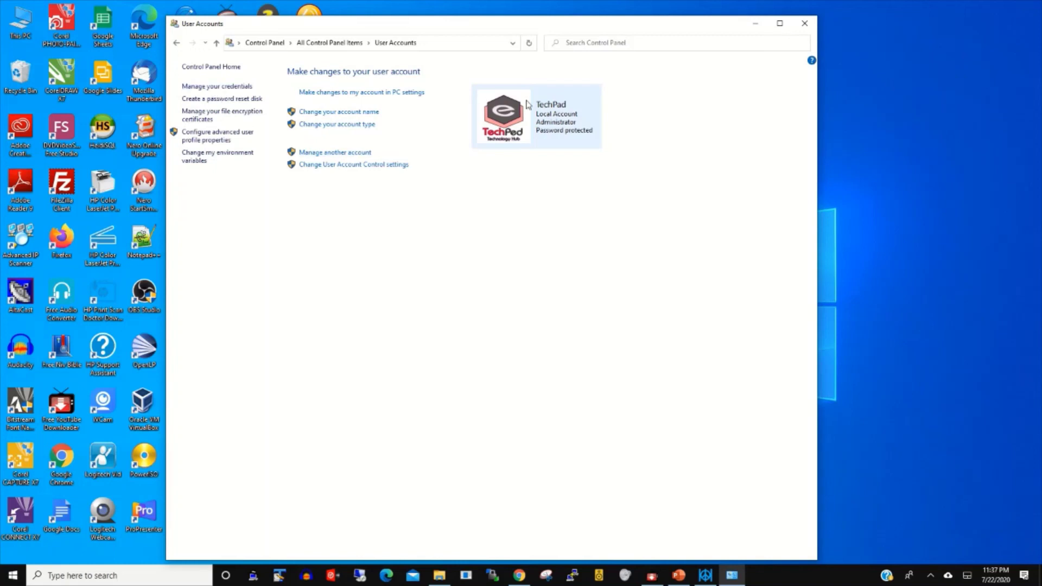
Step: Show all accounts on the PC to confirm Eddy appears, then close Manage Accounts
click(334, 153)
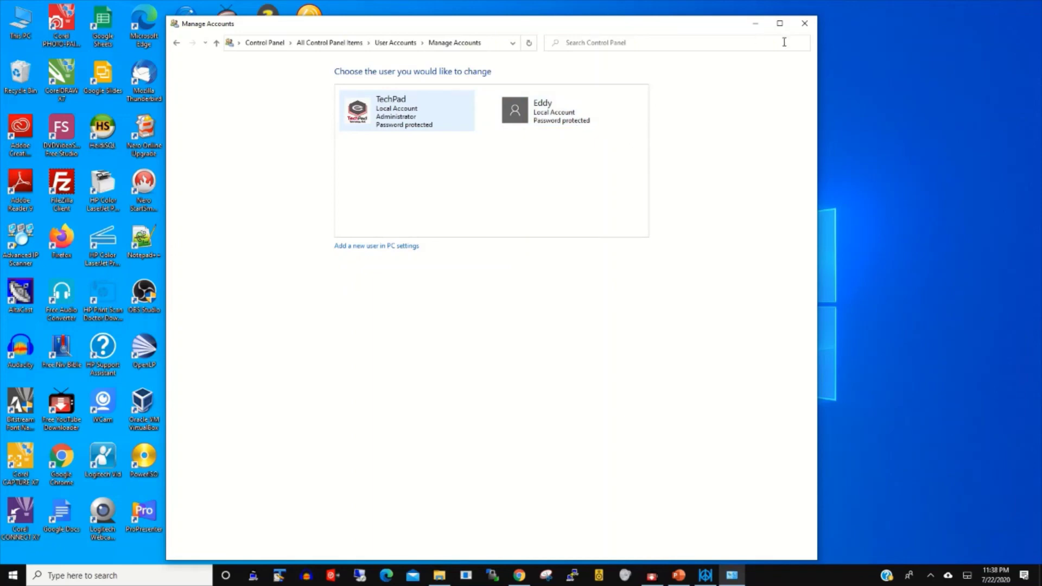
click(805, 24)
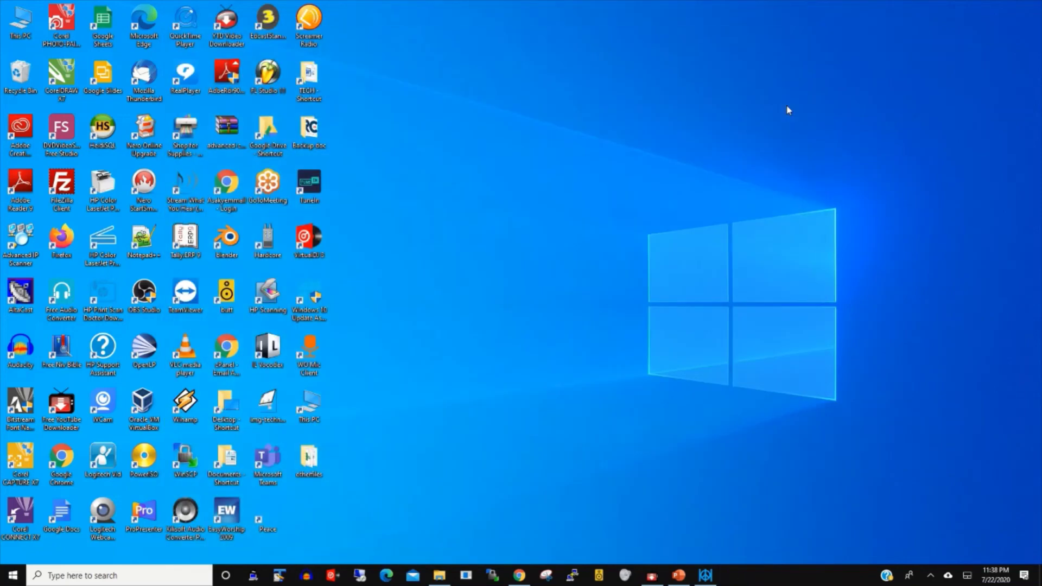